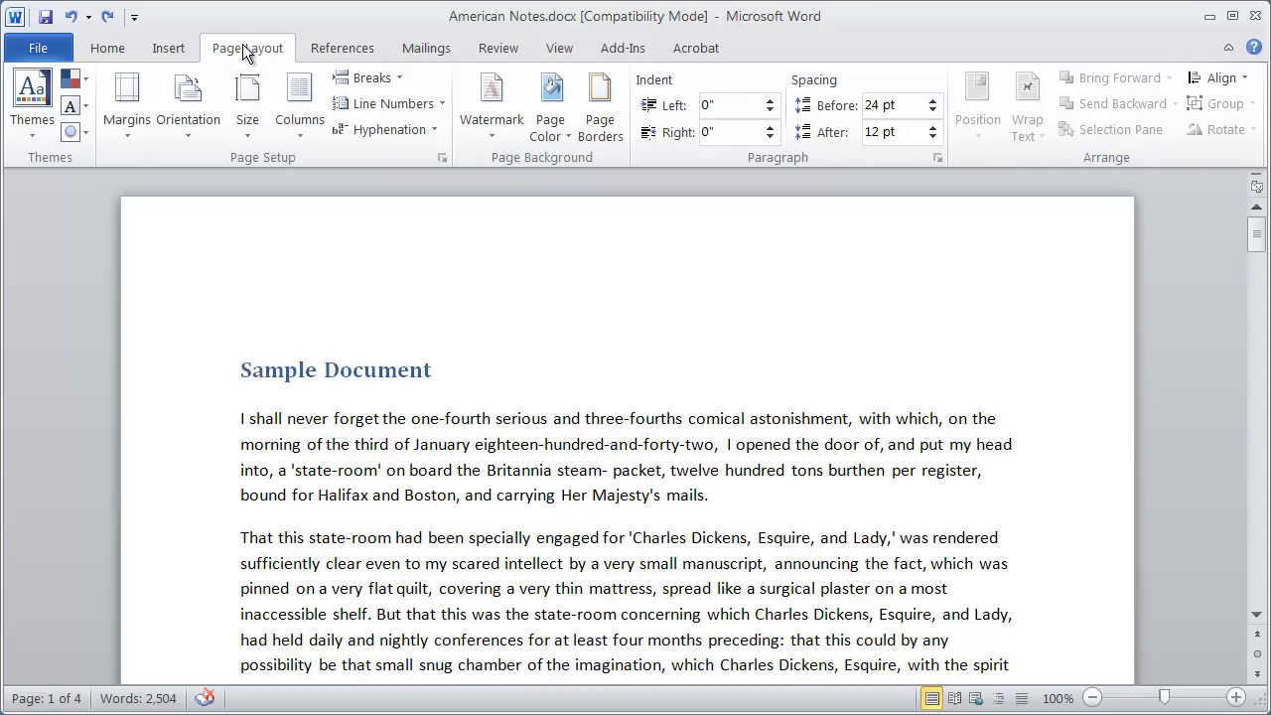
Lay out the whole document in two columns.
left_click(613, 470)
scroll(613, 469, "down", 10)
scroll(613, 469, "down", 13)
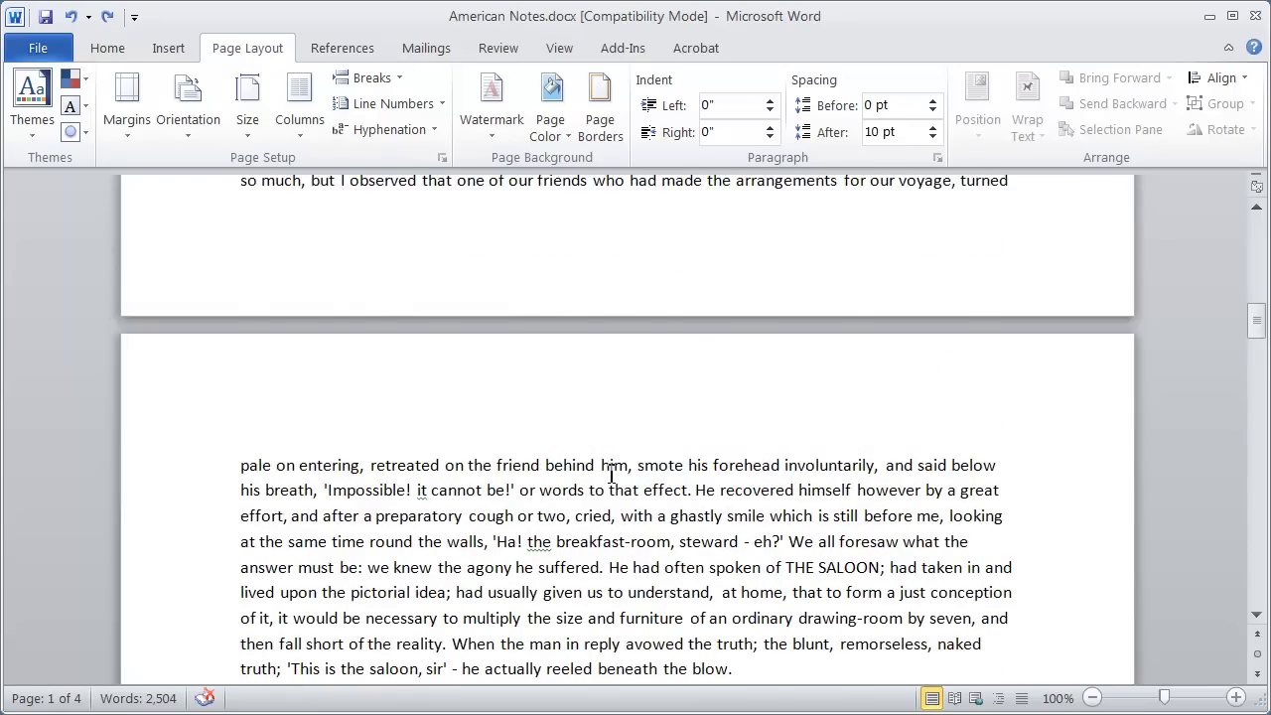
scroll(610, 475, "up", 15)
scroll(609, 477, "up", 8)
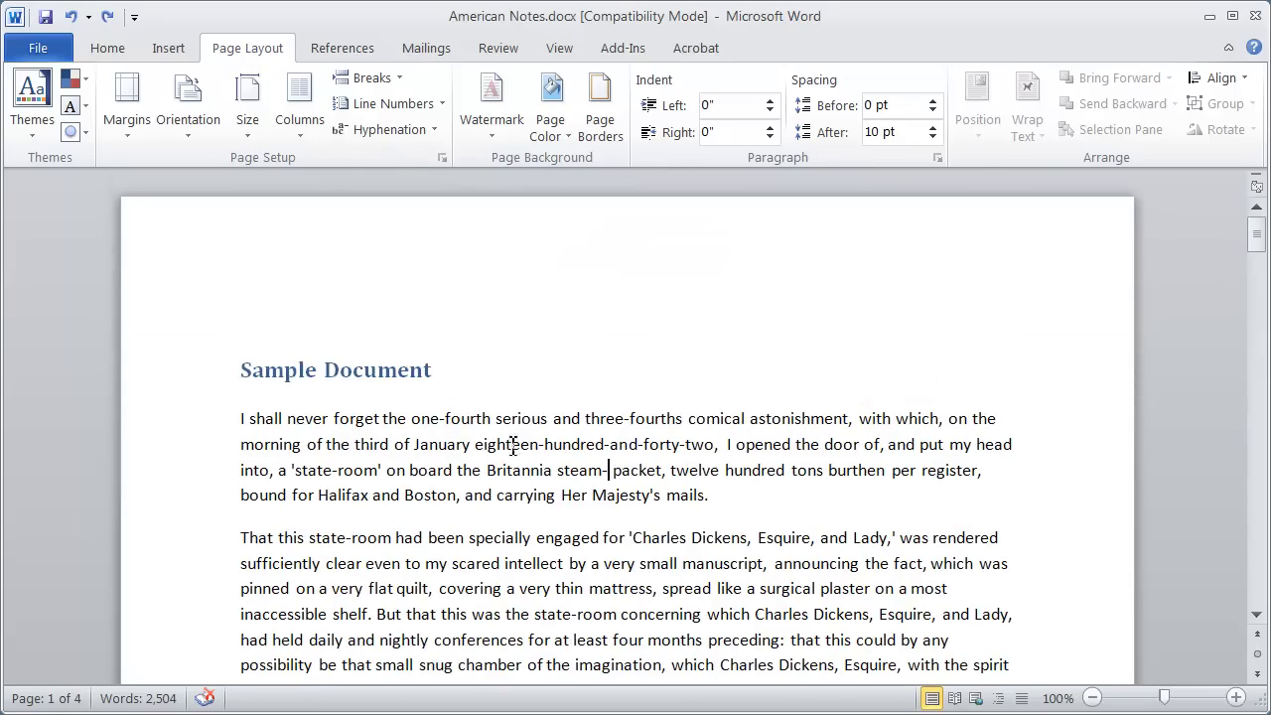
left_click(474, 365)
left_click(669, 470)
left_click(306, 124)
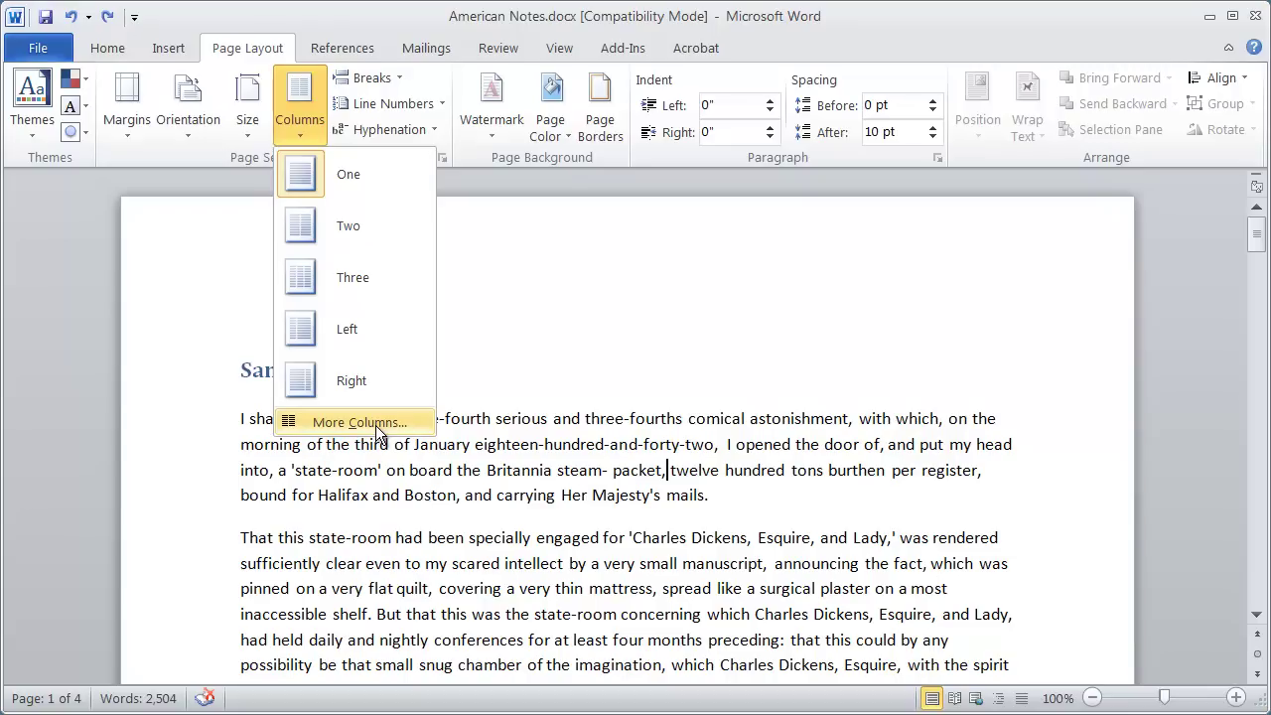
left_click(406, 226)
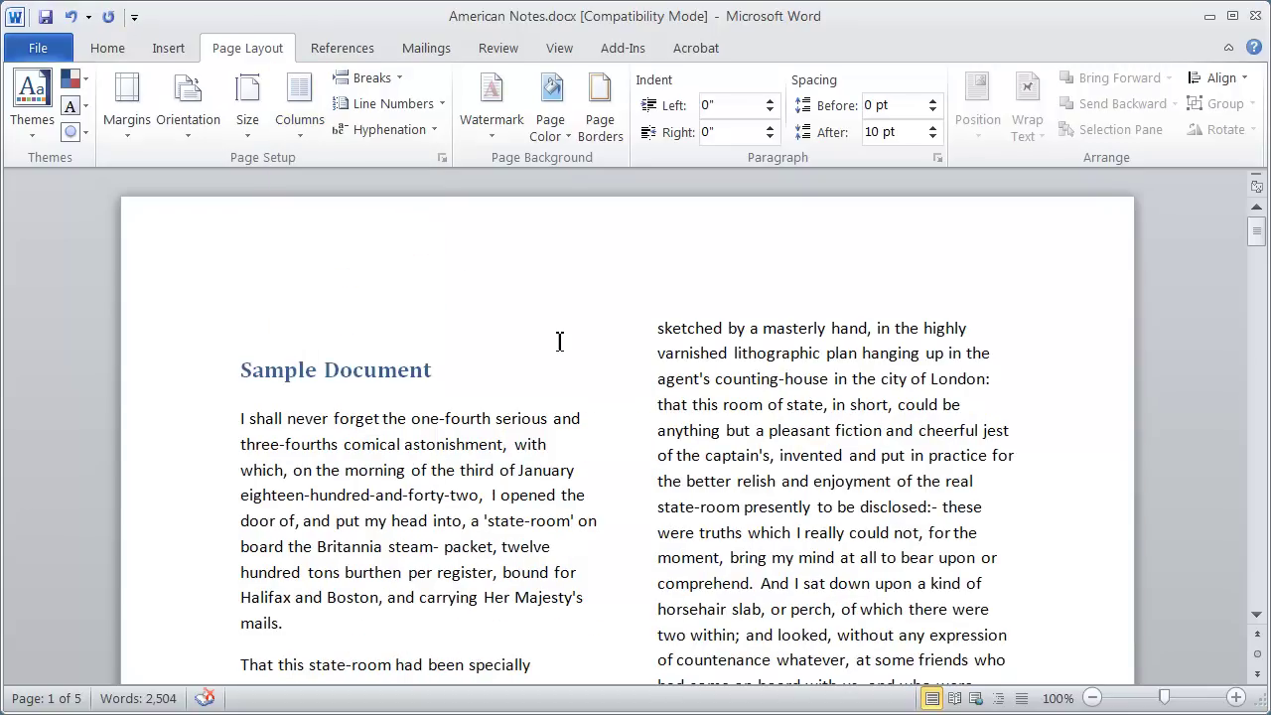
Set the paragraph spacing before the "Sample Document" heading to 0.
left_click(344, 327)
left_click(187, 377)
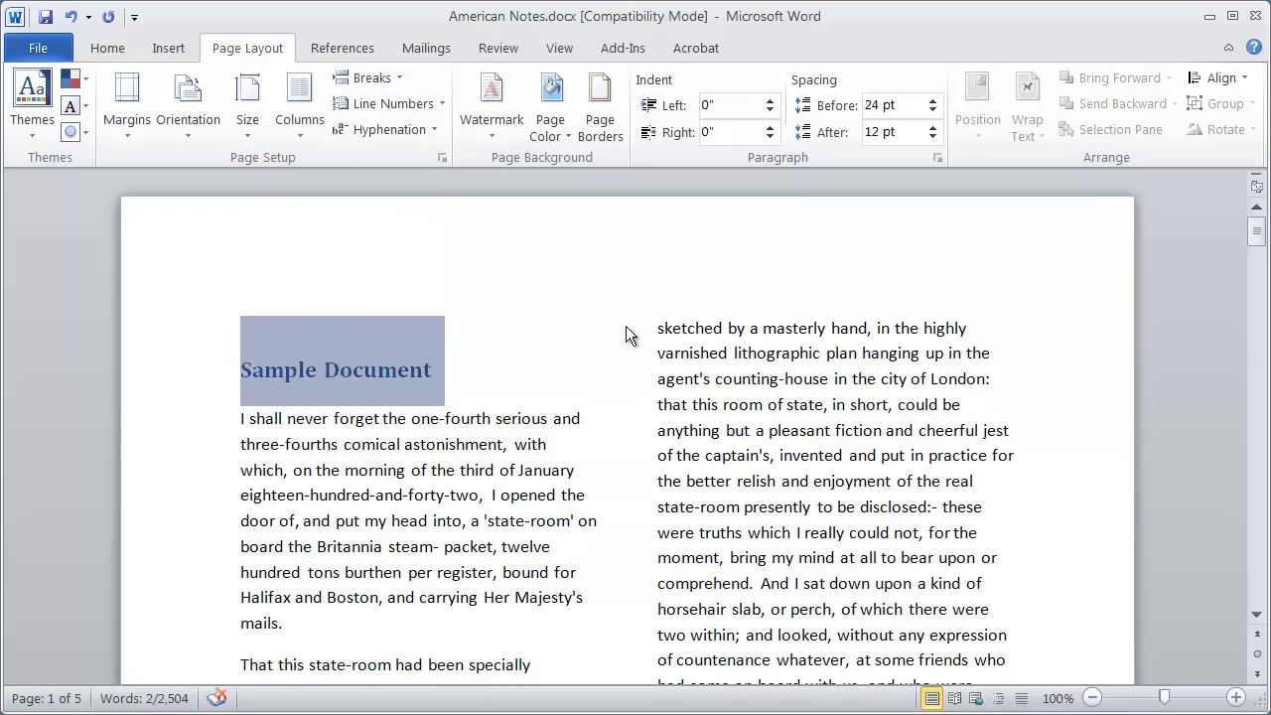
left_click(743, 481)
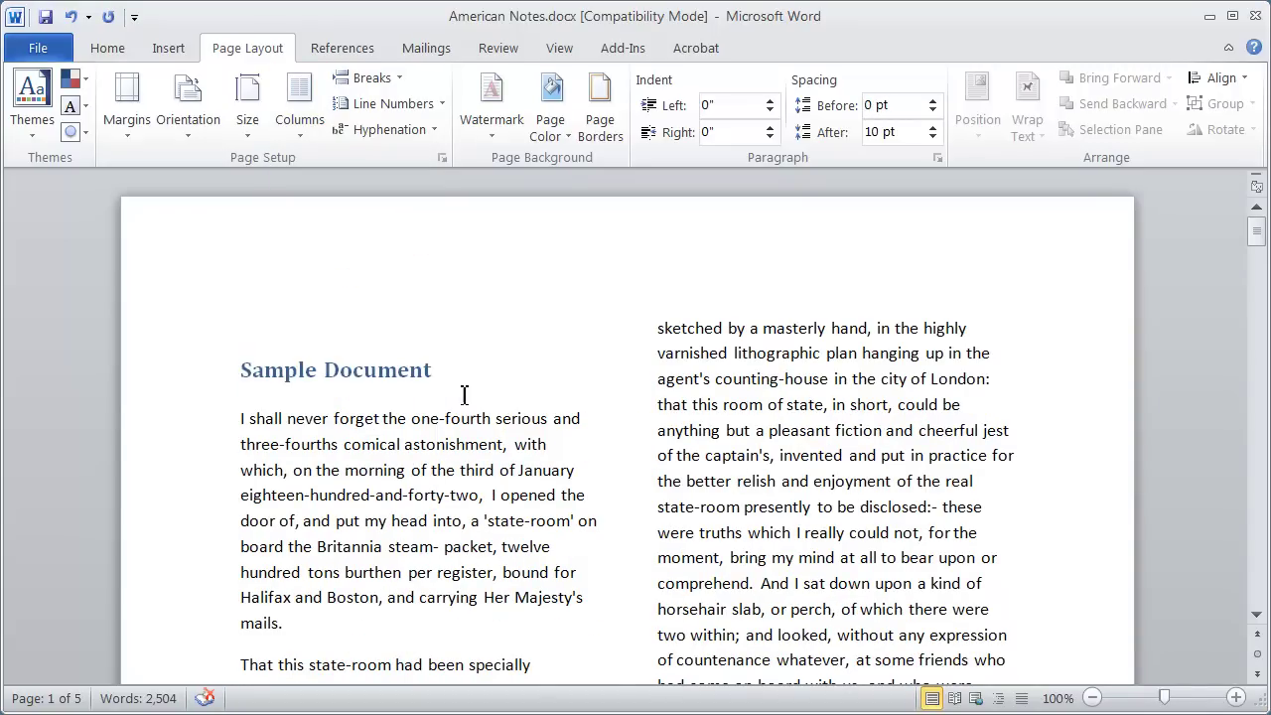
left_click(190, 374)
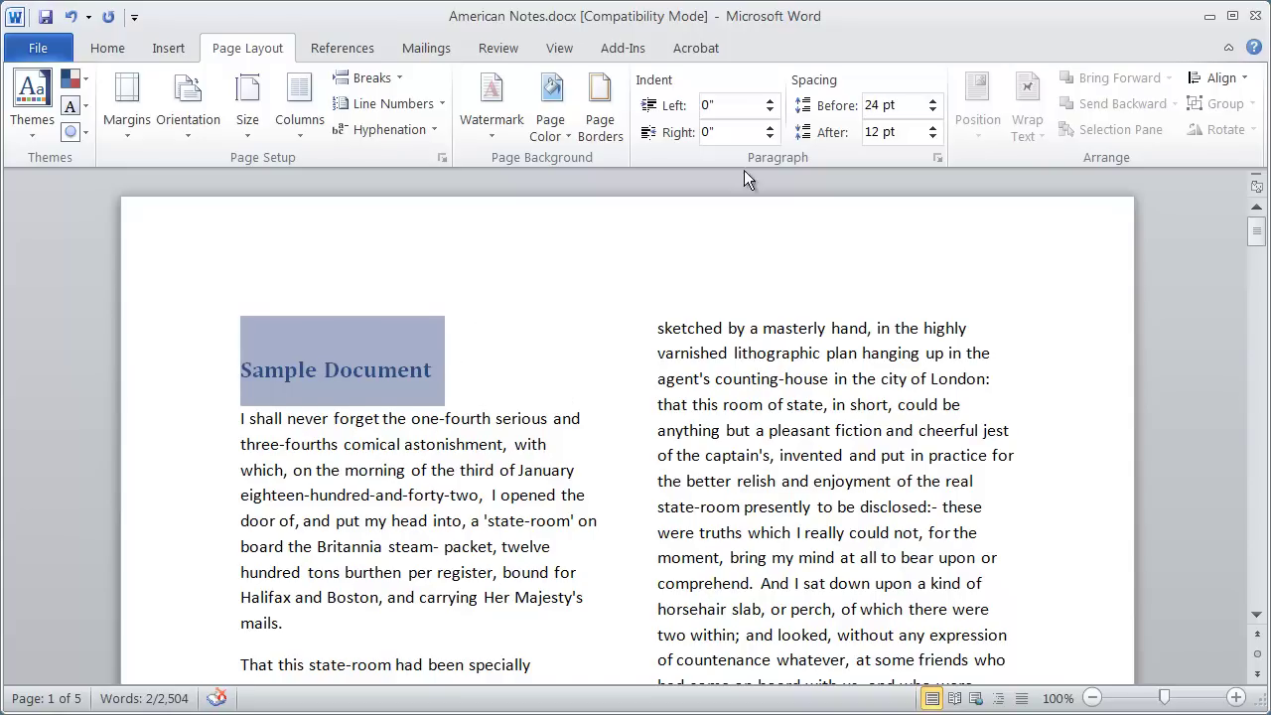
left_click(938, 158)
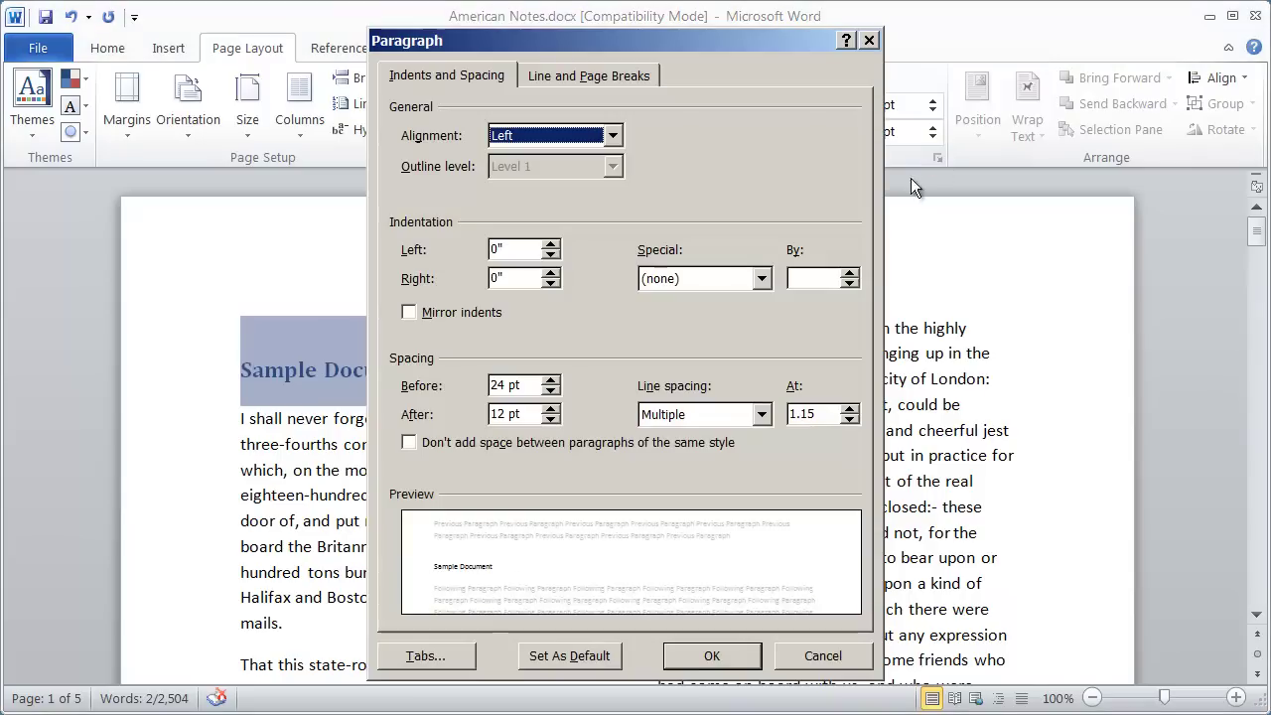
left_click(553, 383)
left_click(553, 383)
left_click(554, 383)
left_click(553, 384)
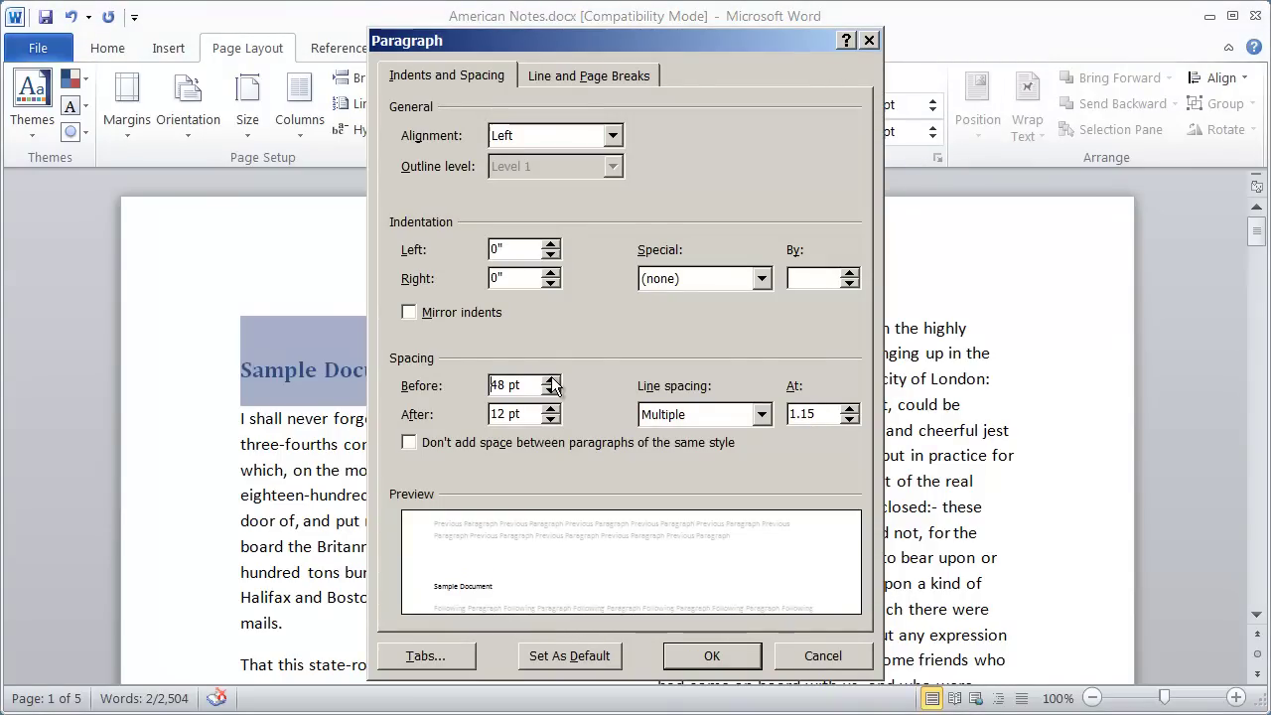
left_click_drag(528, 386, 434, 392)
type("9")
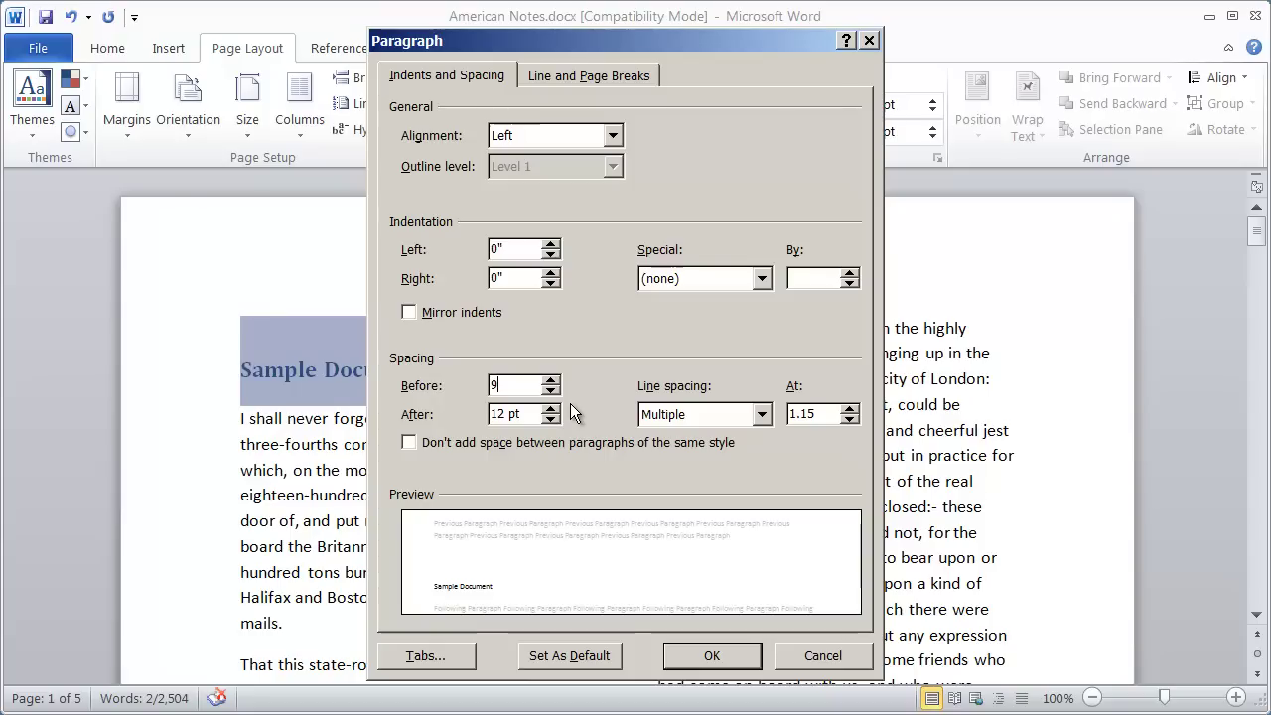
key("BackSpace")
type("0")
left_click(729, 642)
left_click(609, 477)
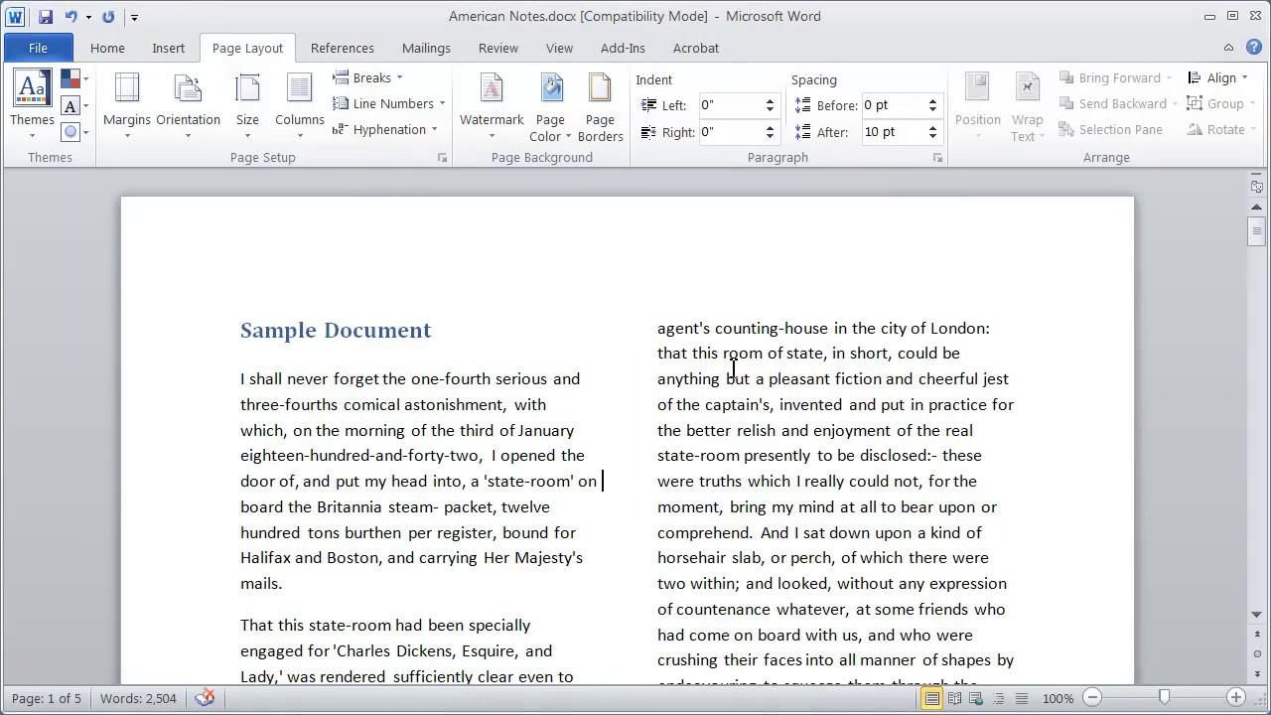
Lay out the whole document in 4 equal-width columns through the detailed column settings.
scroll(733, 369, "down", 15)
scroll(733, 369, "down", 15)
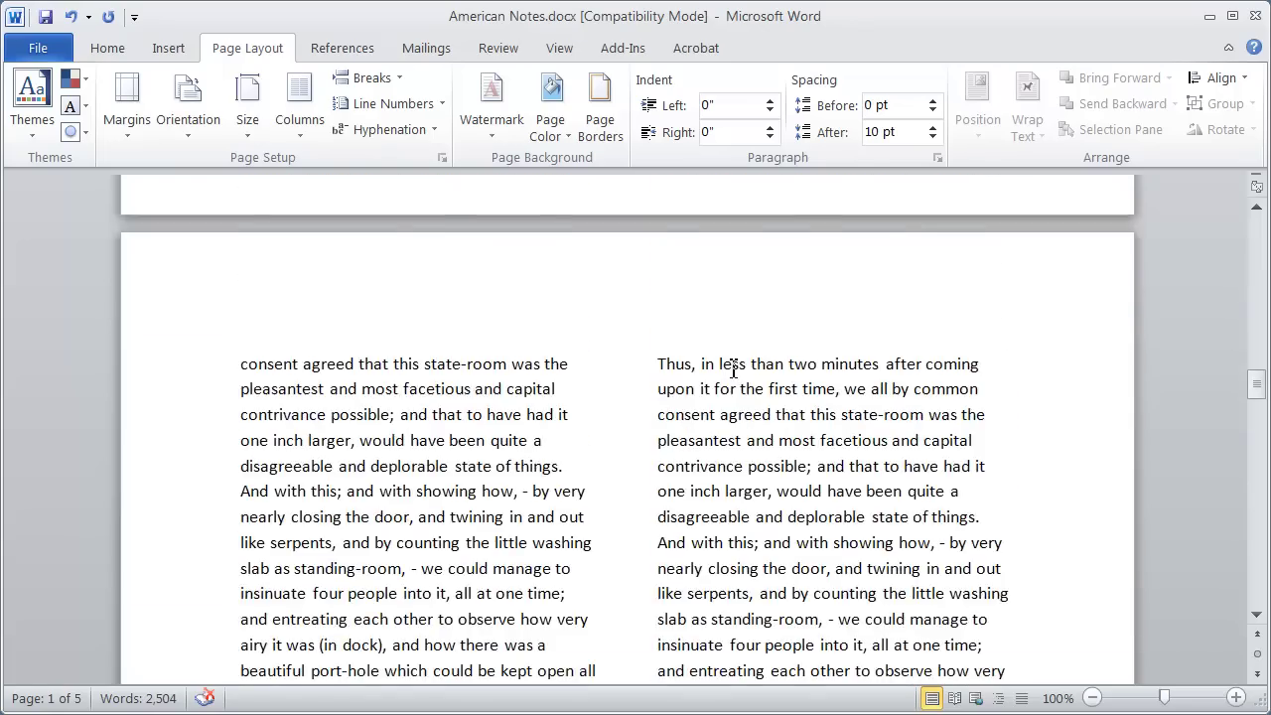
scroll(733, 369, "down", 7)
scroll(733, 369, "up", 20)
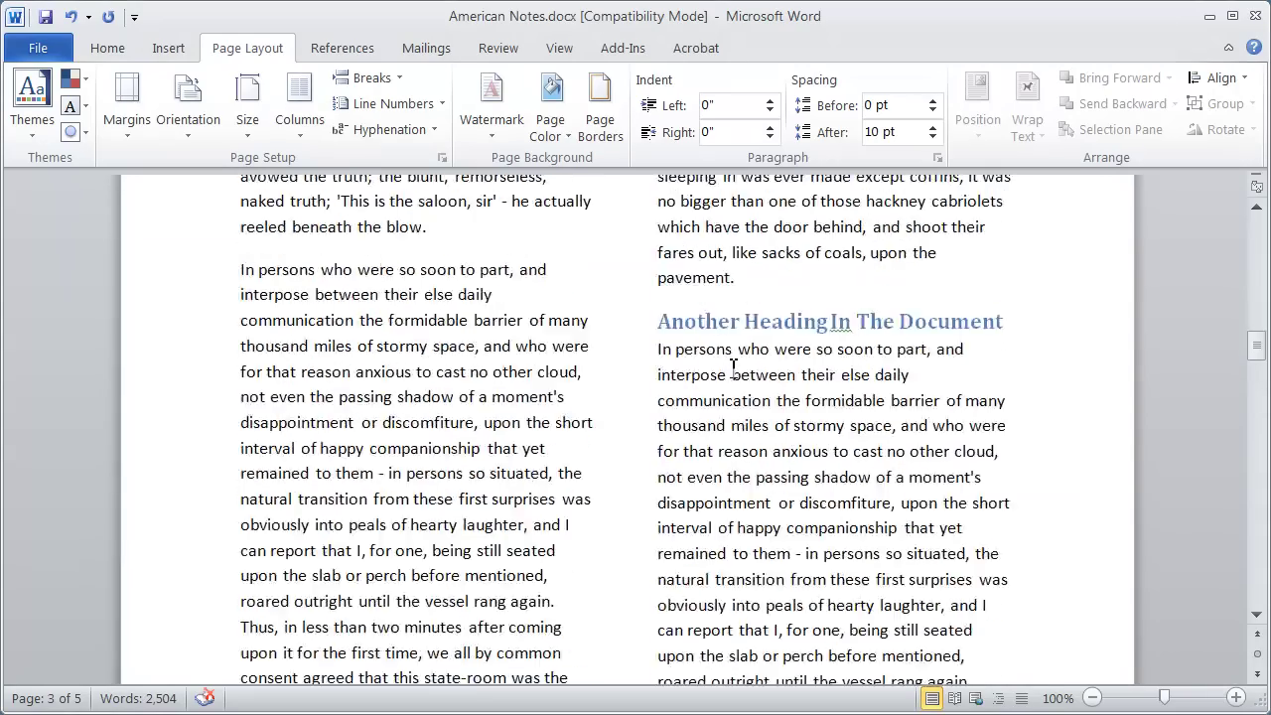
scroll(734, 368, "up", 20)
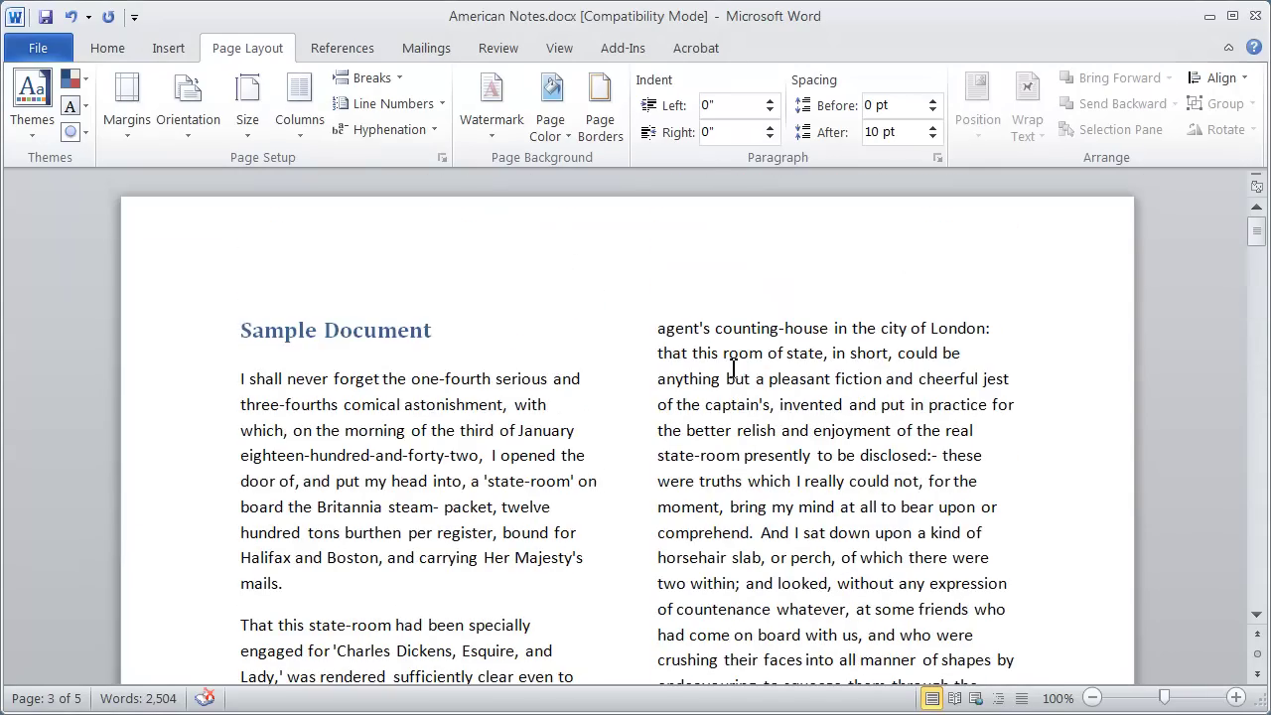
left_click(298, 121)
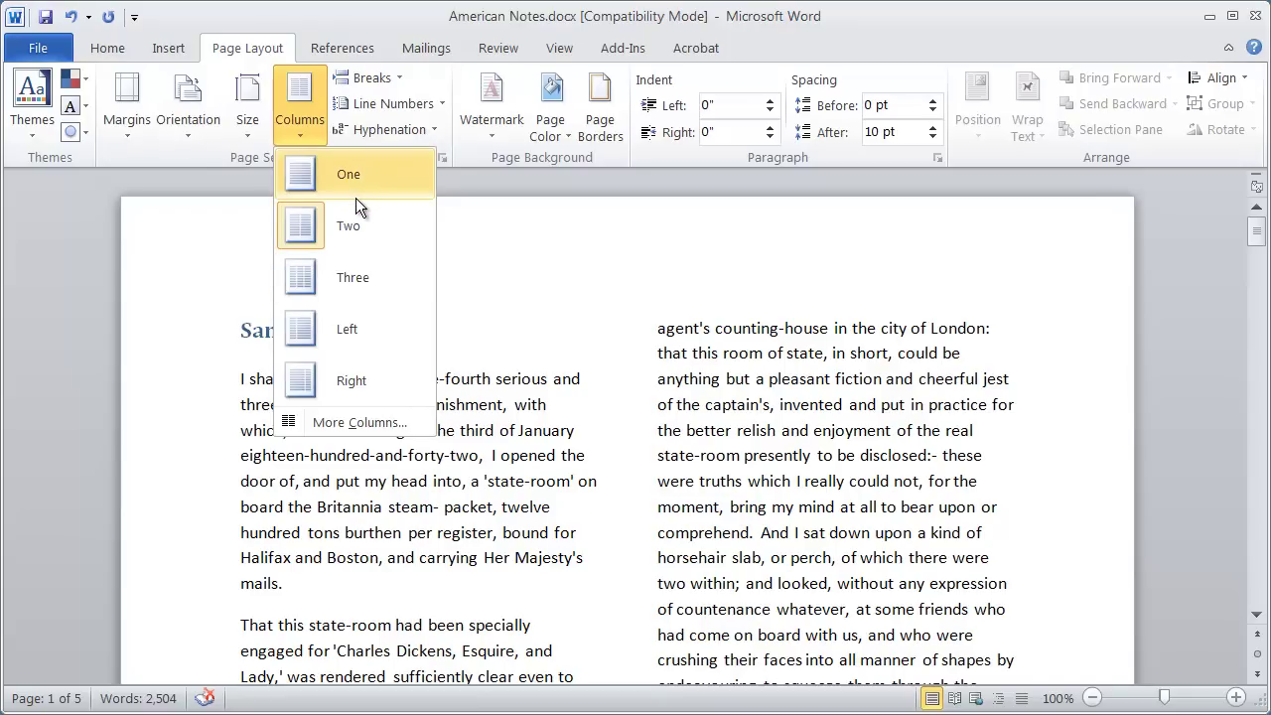
left_click(365, 419)
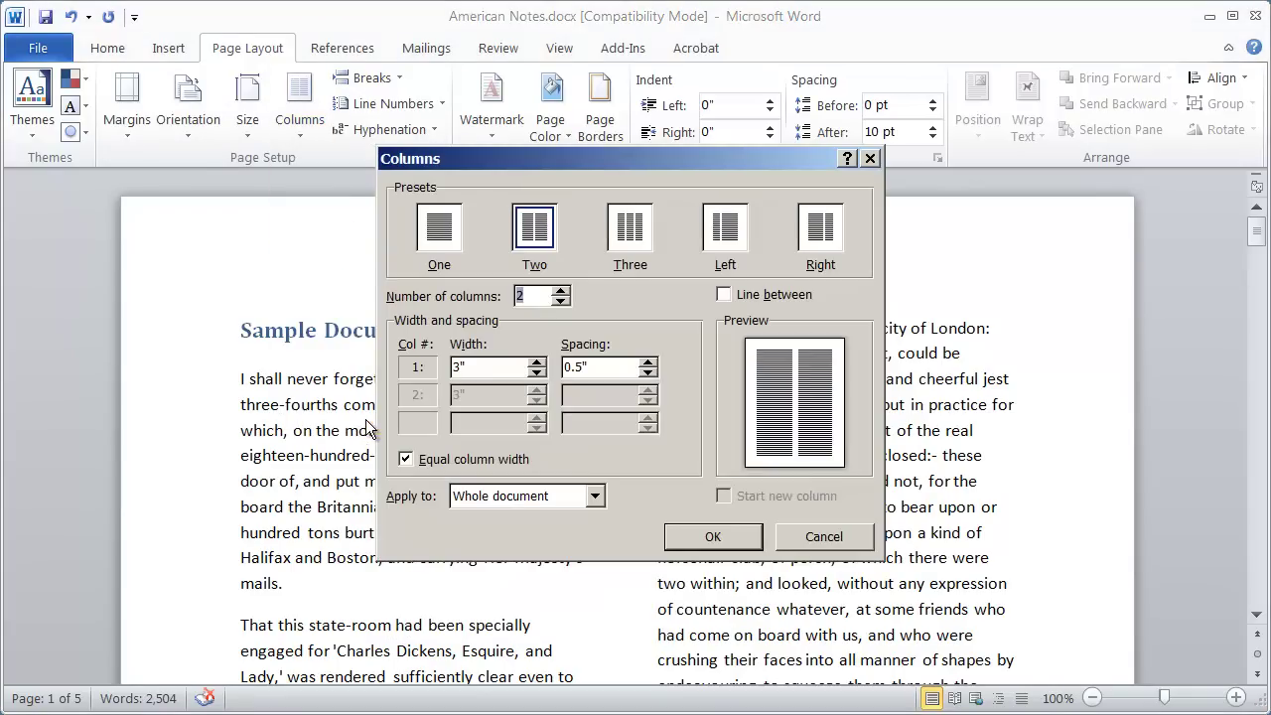
mouse_move(576, 160)
left_mouse_down()
mouse_move(694, 161)
mouse_move(574, 173)
left_mouse_up()
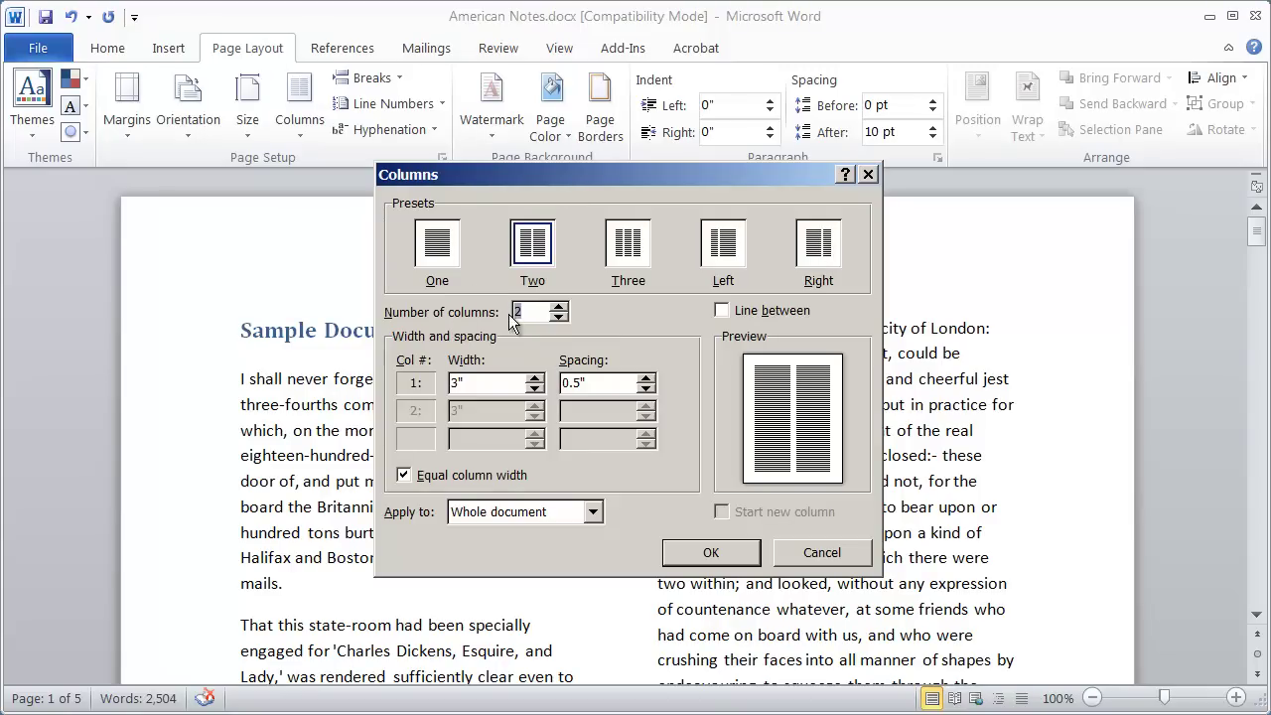
left_click(559, 307)
left_click(559, 307)
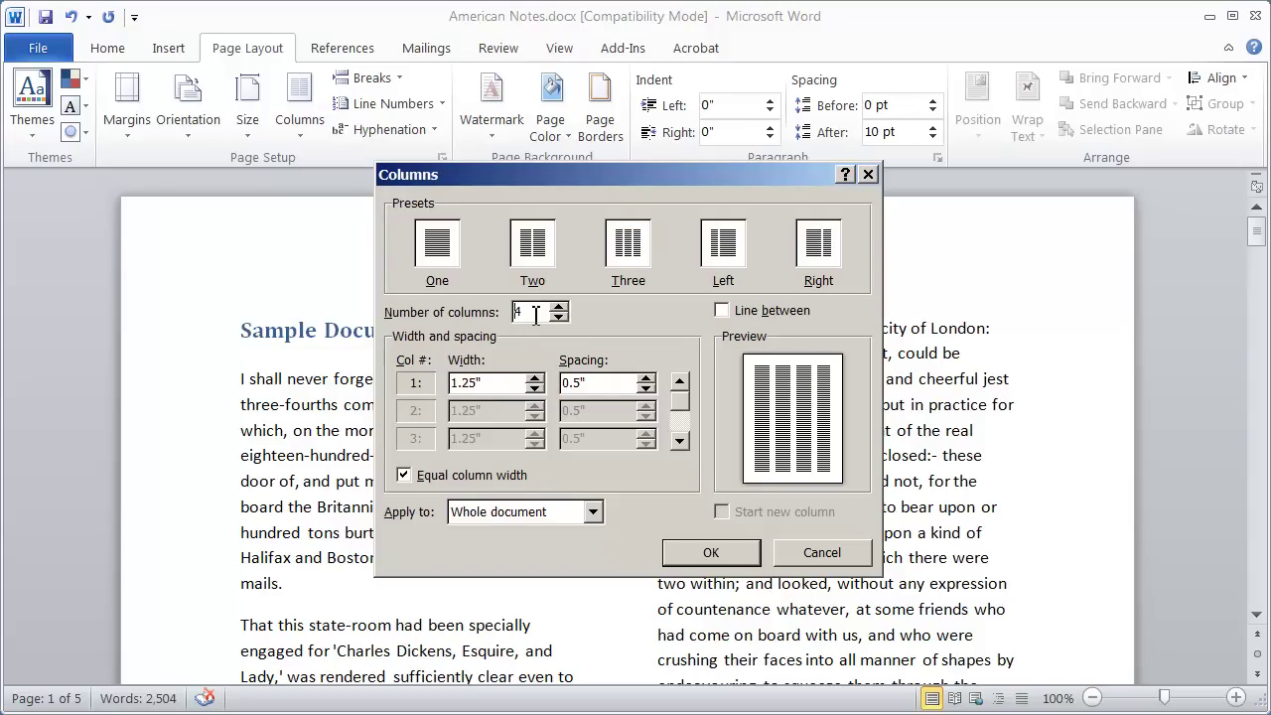
left_click(710, 552)
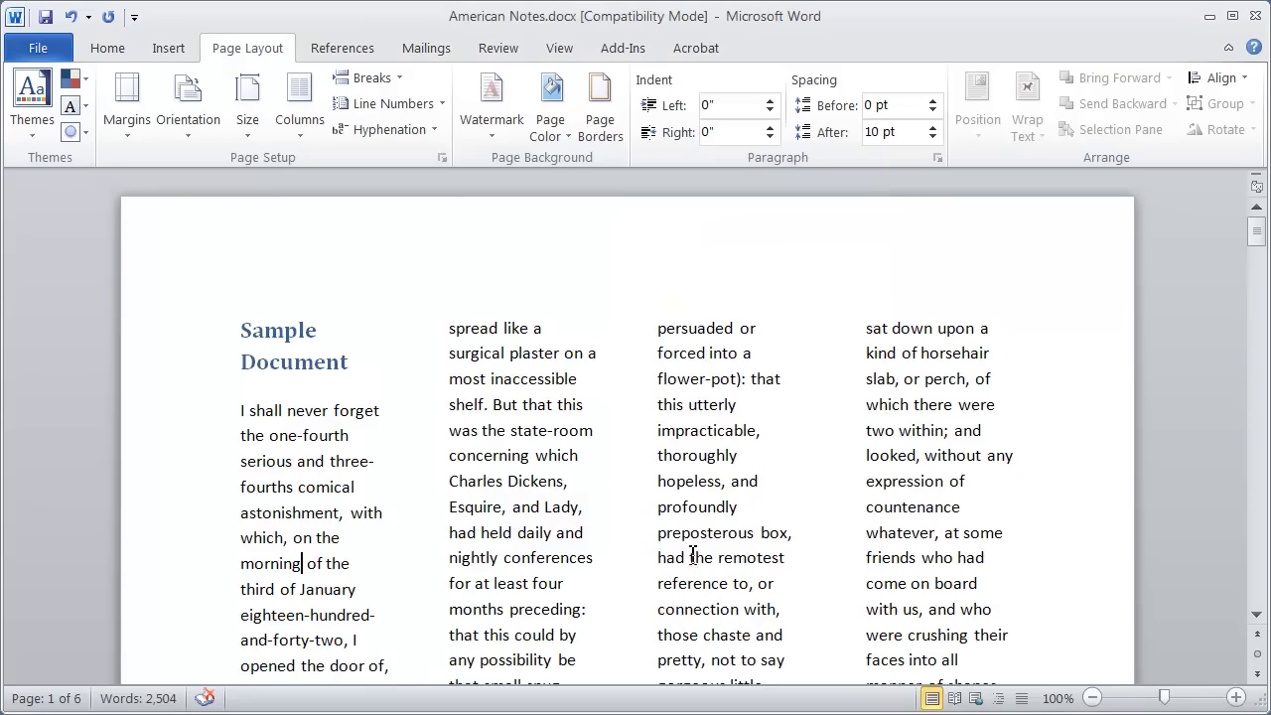
Choose the Two preset in the detailed column settings for the whole document.
scroll(683, 397, "down", 2)
scroll(684, 397, "down", 10)
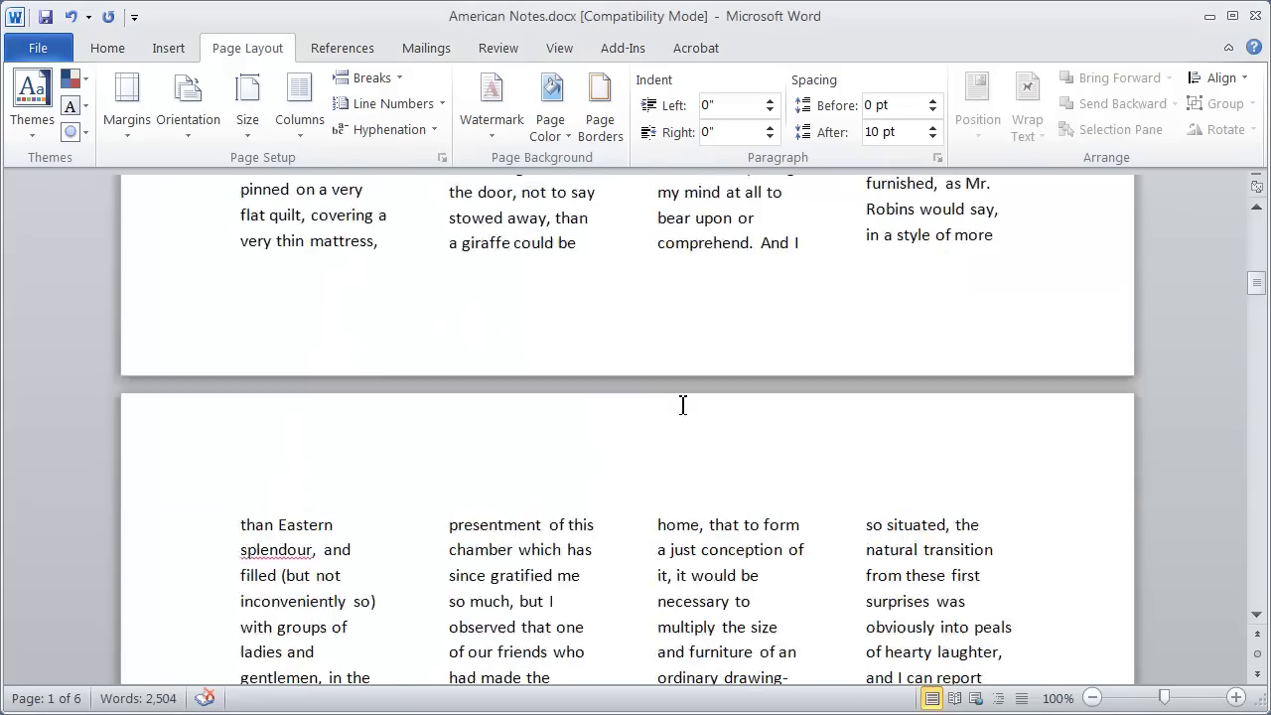
scroll(682, 406, "up", 12)
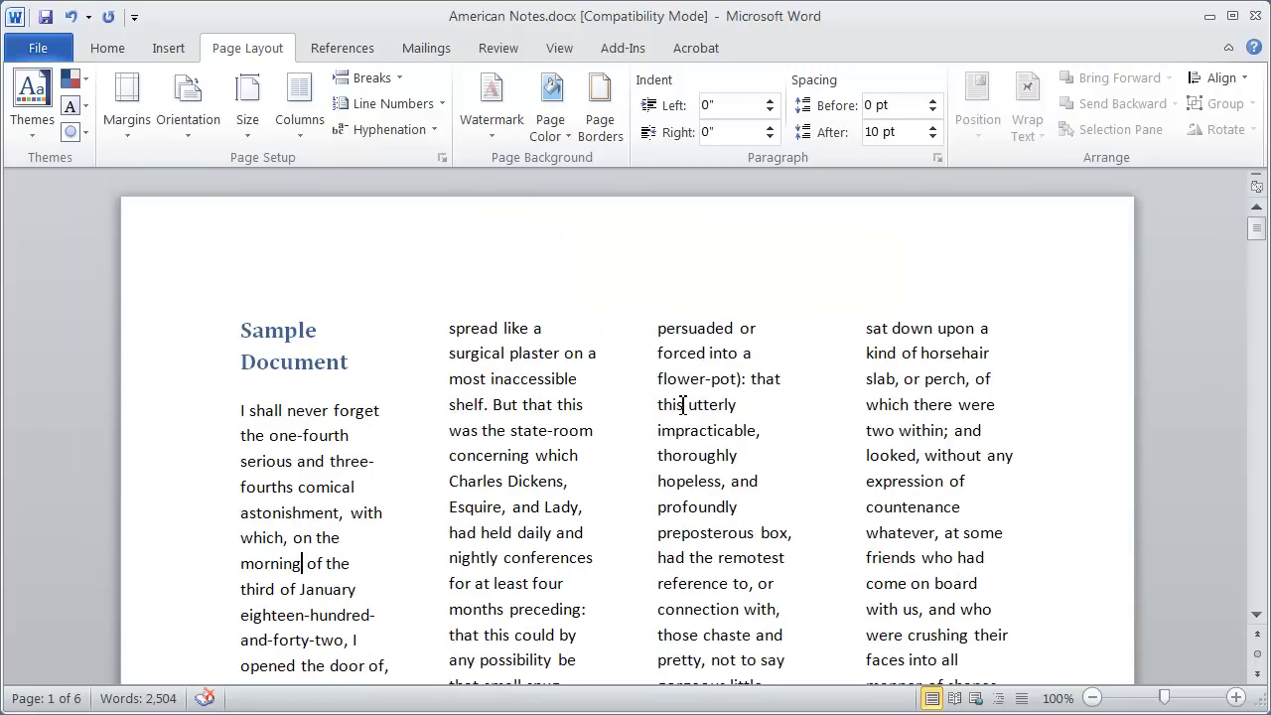
left_click(515, 378)
left_click(308, 135)
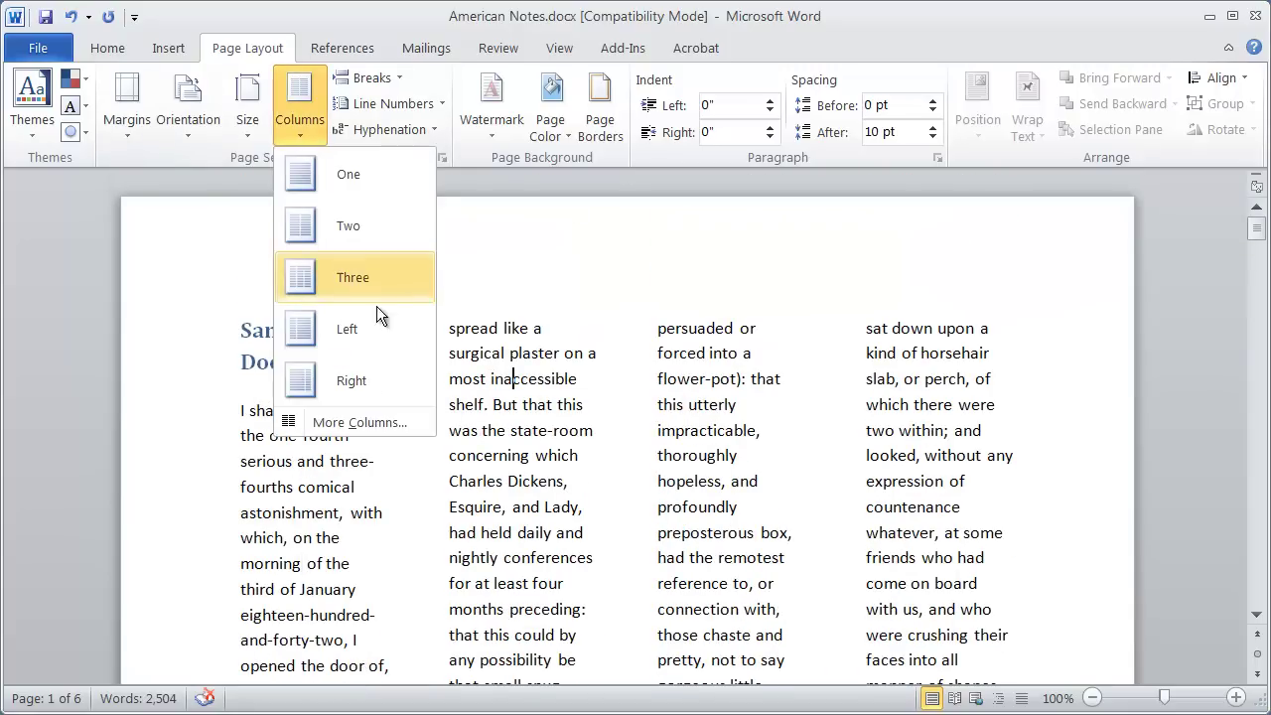
left_click(374, 425)
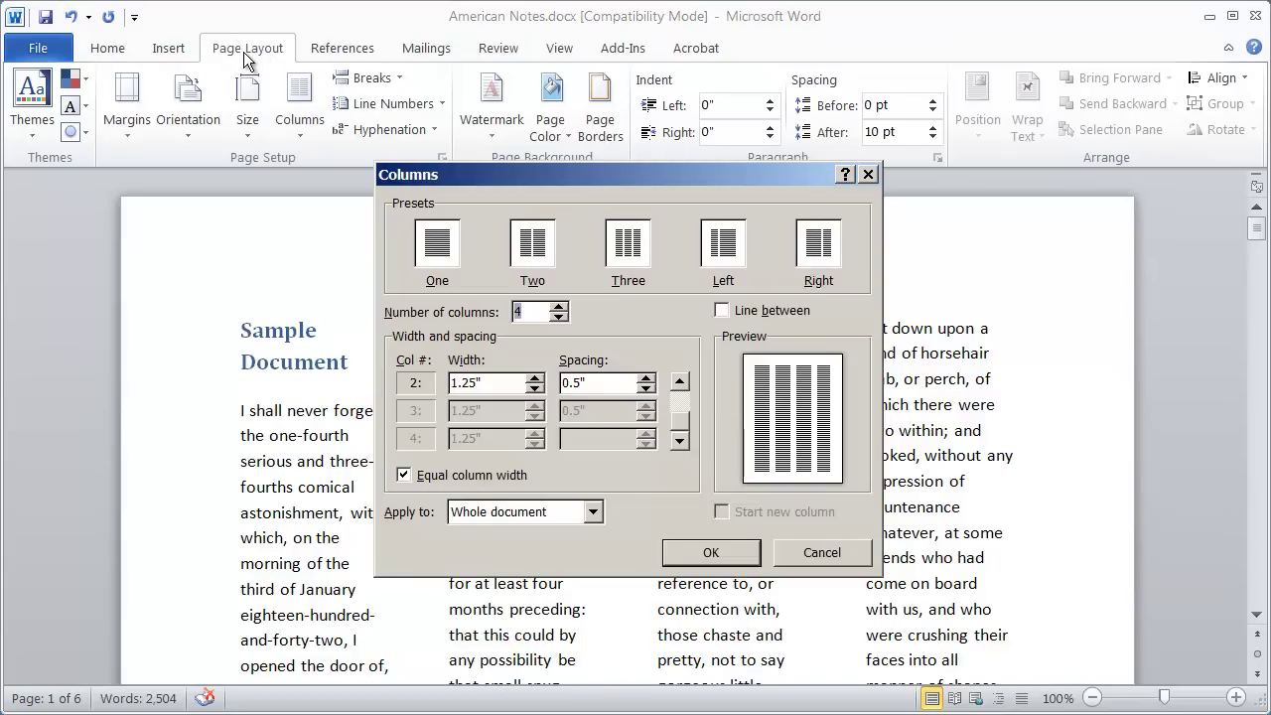
left_click(543, 253)
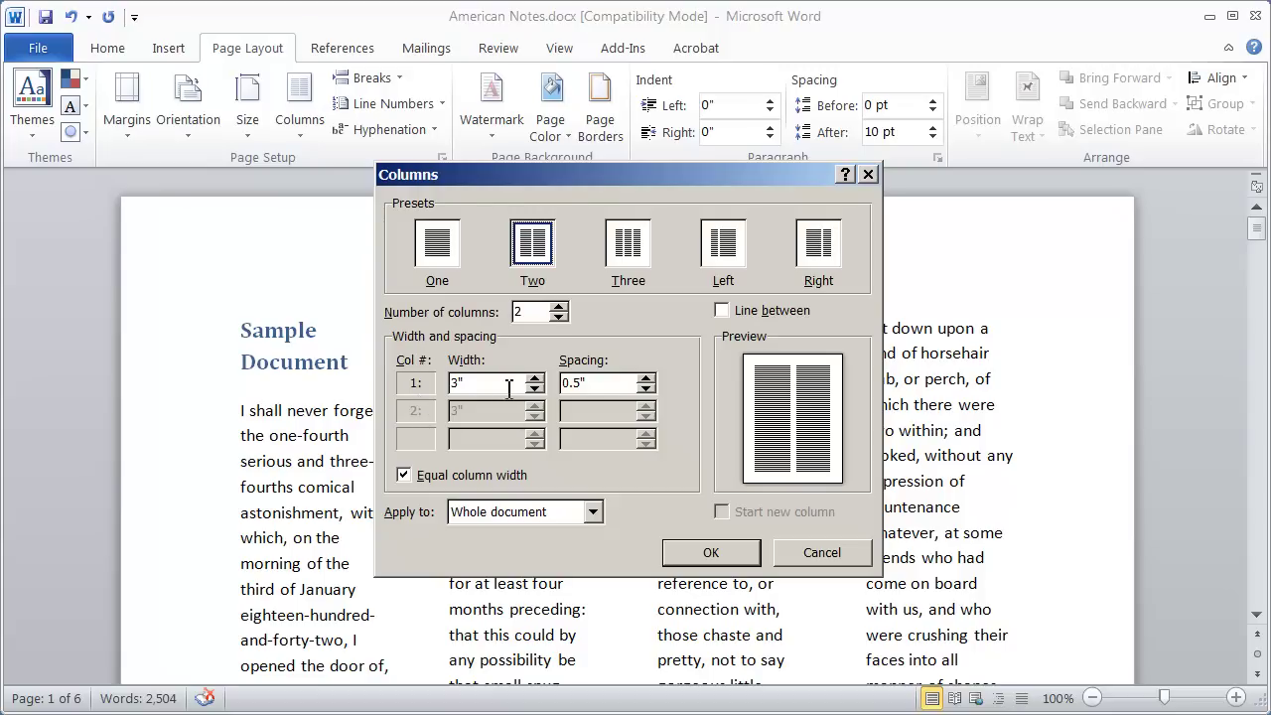
Try a column spacing of 0.9" and restore the column width to 3".
left_click(647, 382)
left_click(647, 381)
left_click(646, 382)
left_click(646, 382)
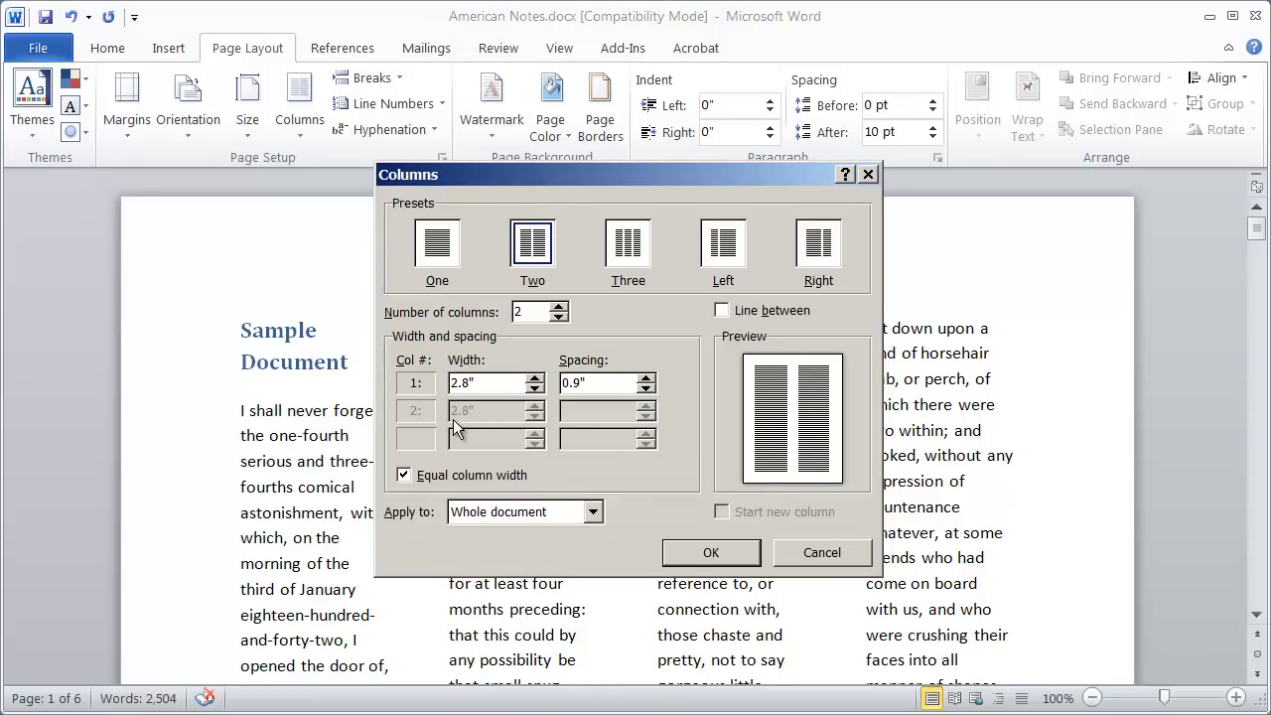
left_click(535, 379)
left_click(536, 379)
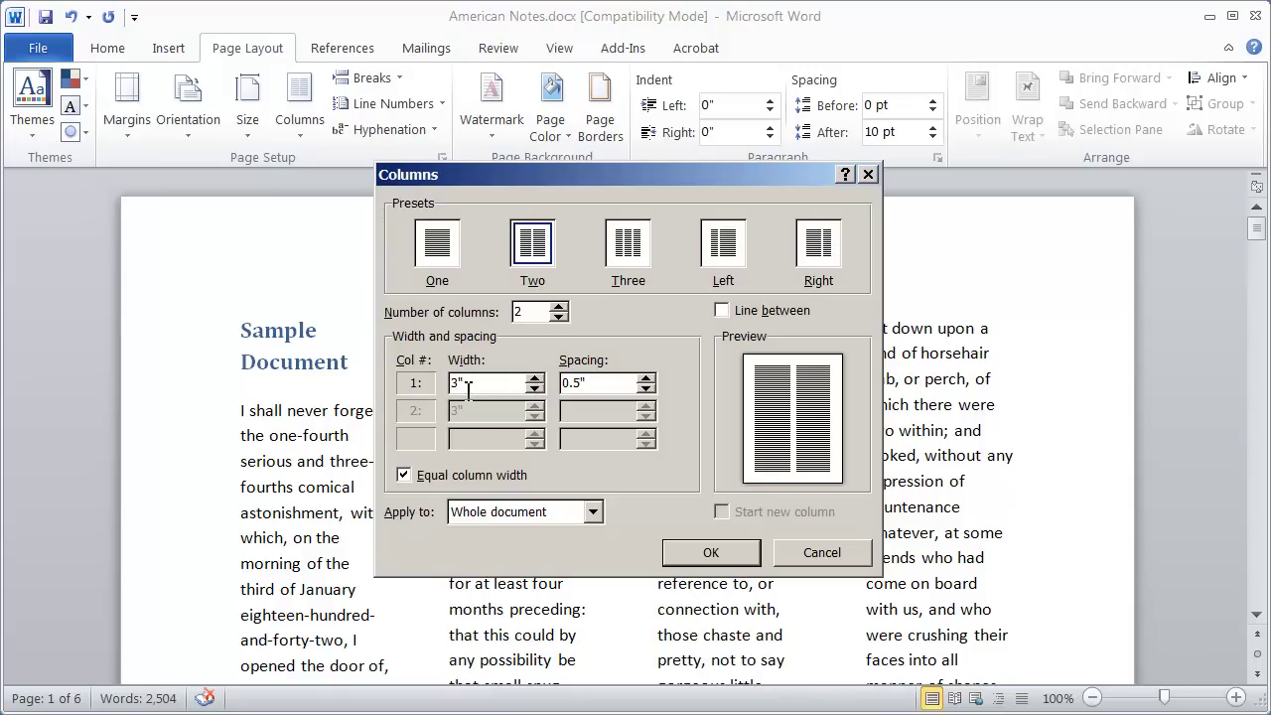
left_click(535, 380)
left_click(535, 389)
Turn off equal column width, reselect the Two preset and apply it to the whole document.
left_click(459, 476)
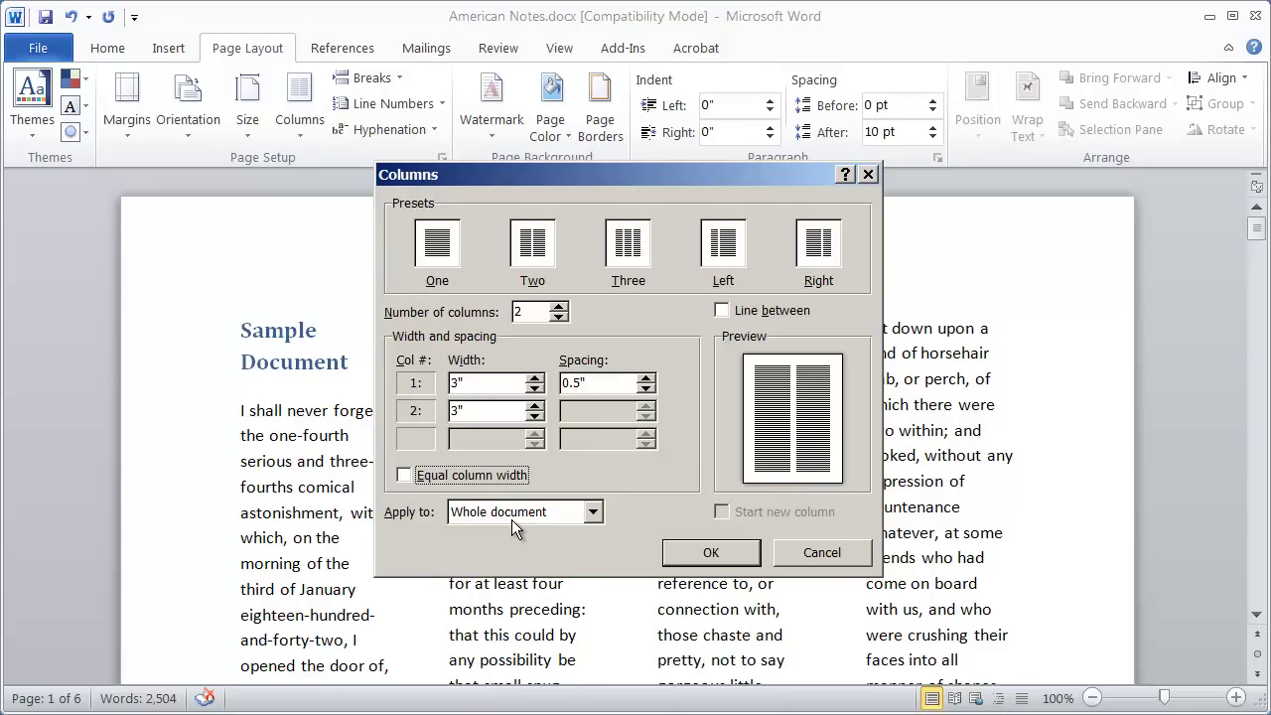
left_click(528, 242)
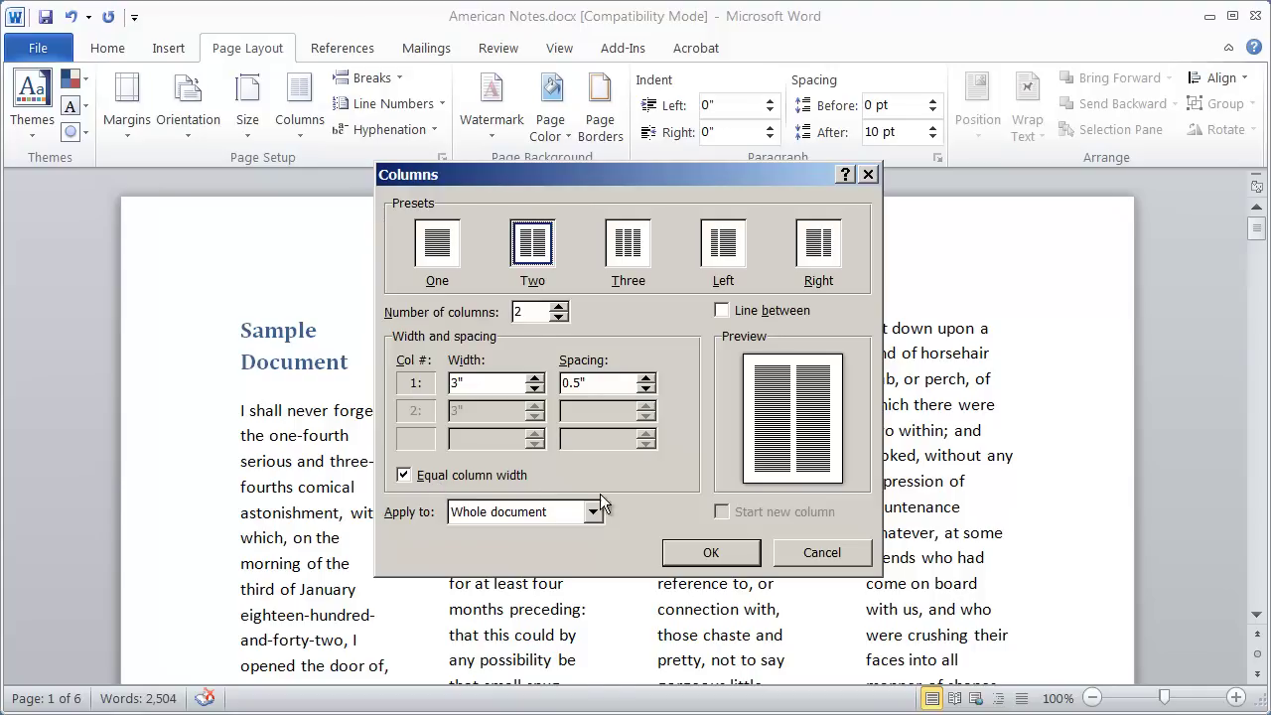
left_click(711, 552)
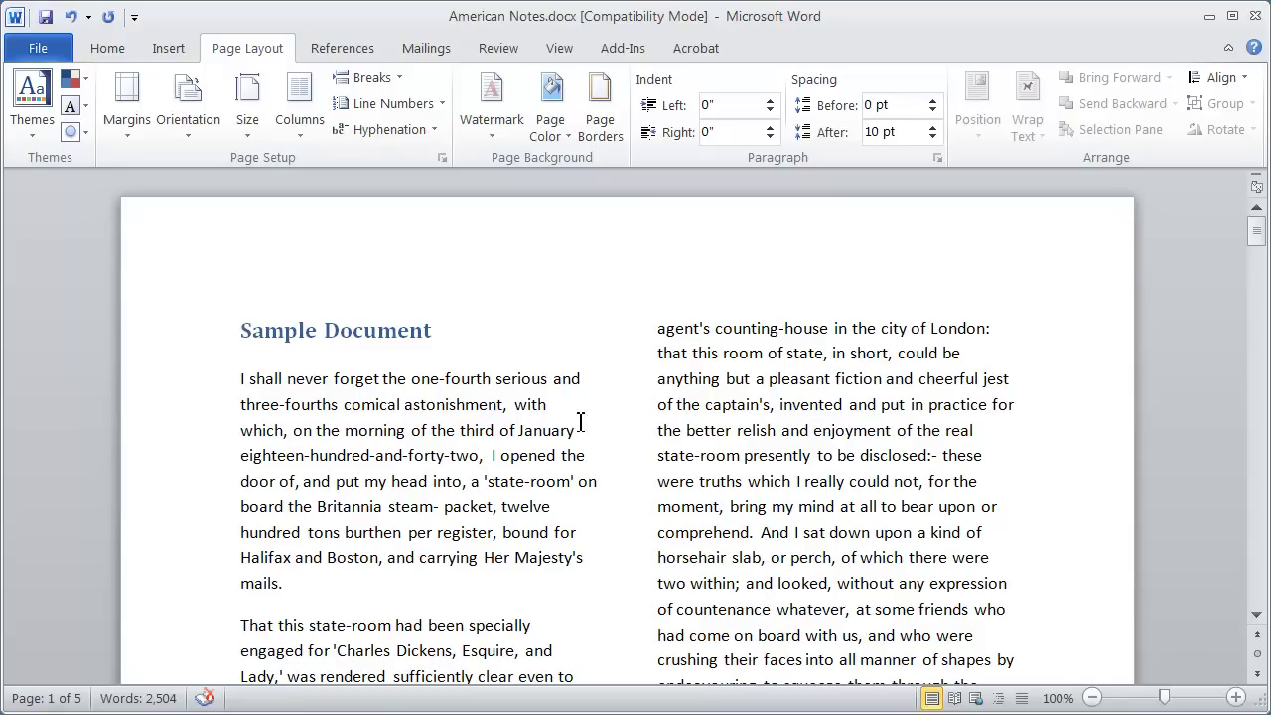
Return the whole document to a single-column layout.
left_click(306, 136)
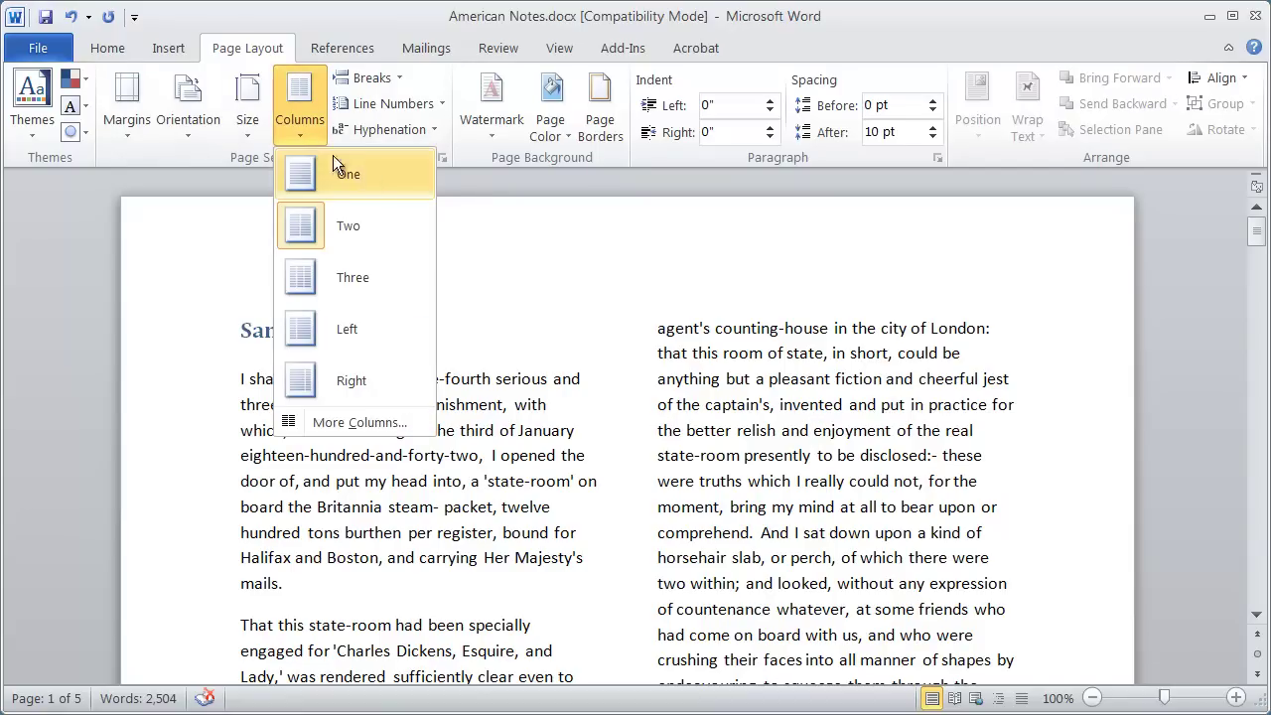
left_click(379, 180)
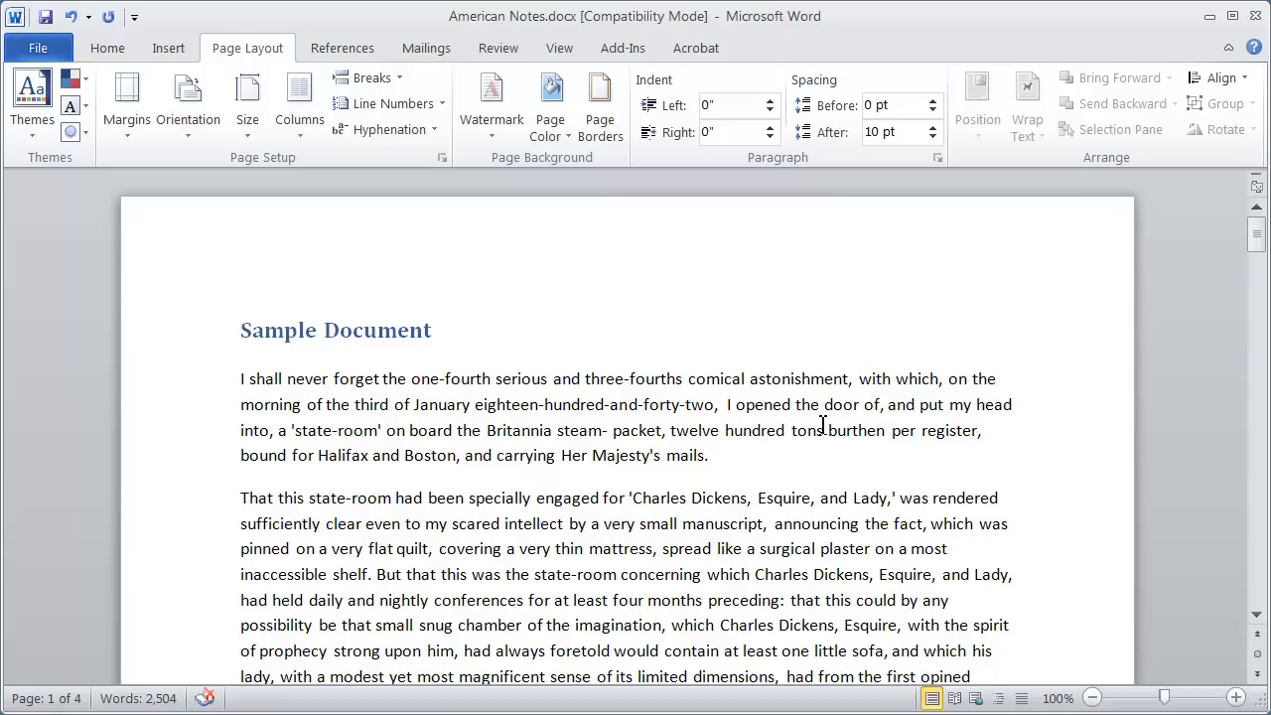
Select the heading with the first paragraph, and separately the long second paragraph, to identify the parts for different column layouts.
left_click_drag(163, 446, 163, 449)
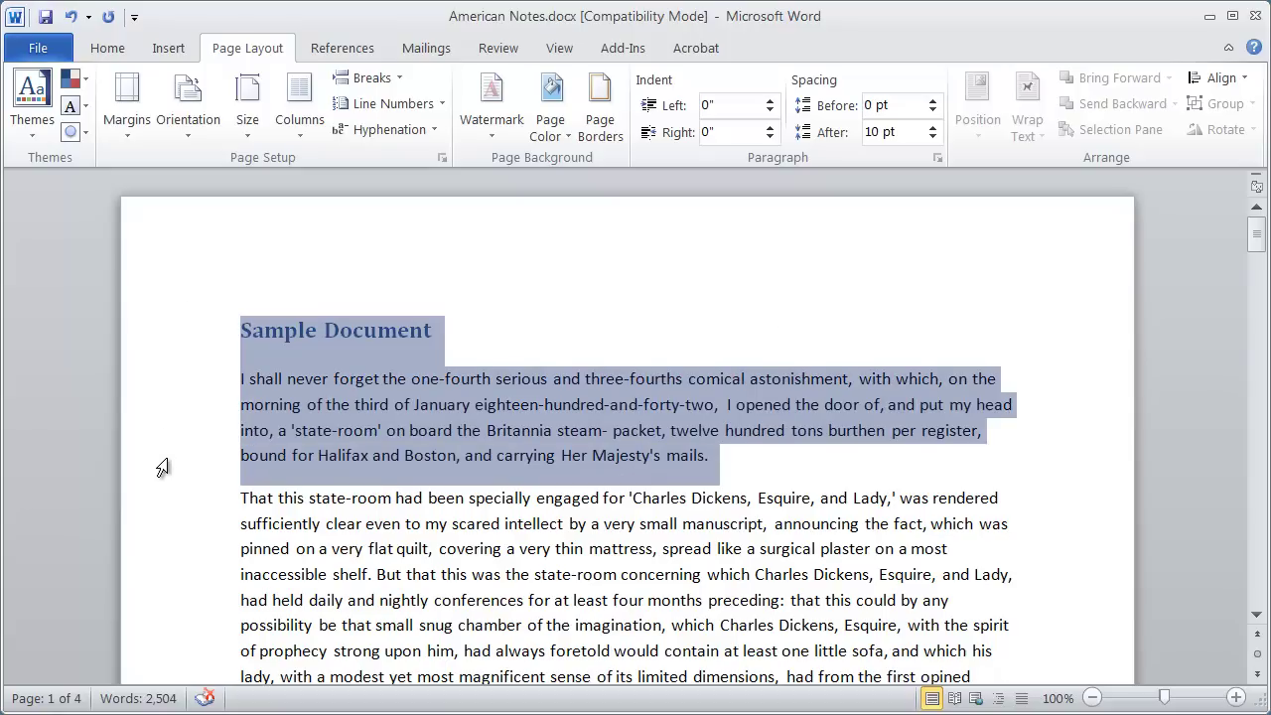
left_click(950, 456)
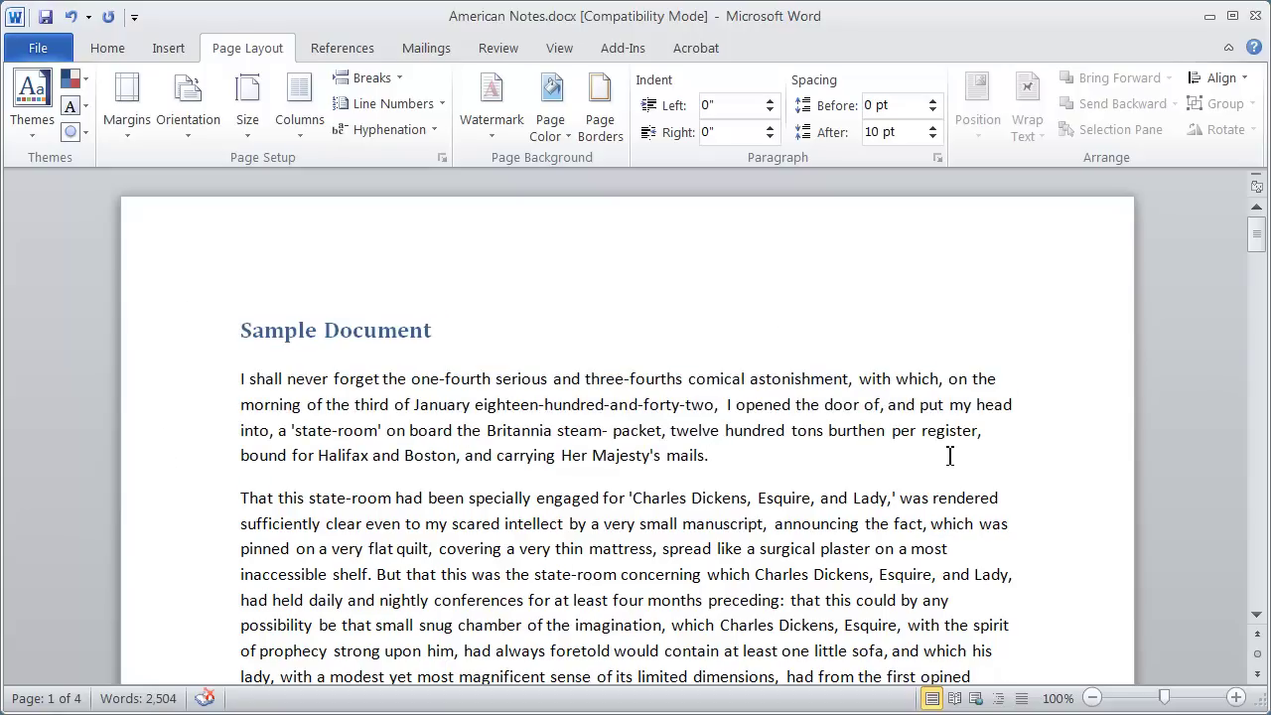
scroll(934, 427, "down", 3)
triple_click(607, 433)
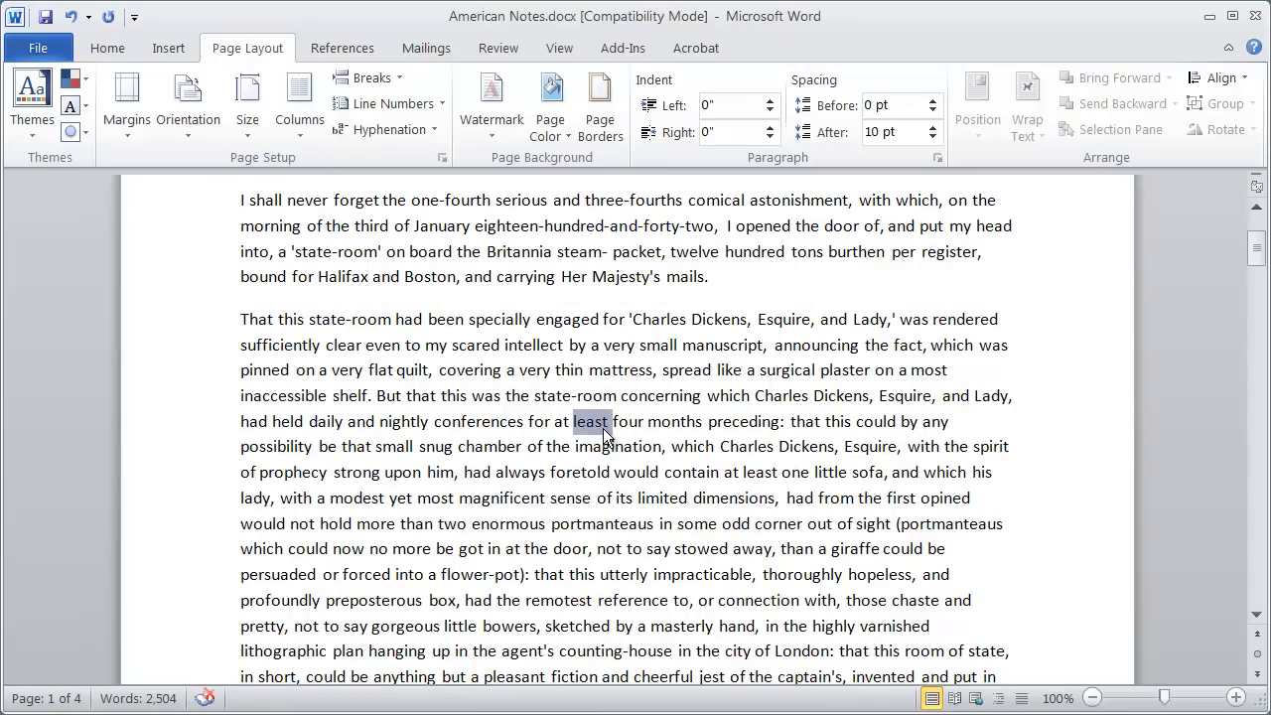
scroll(603, 433, "down", 2)
scroll(603, 428, "up", 2)
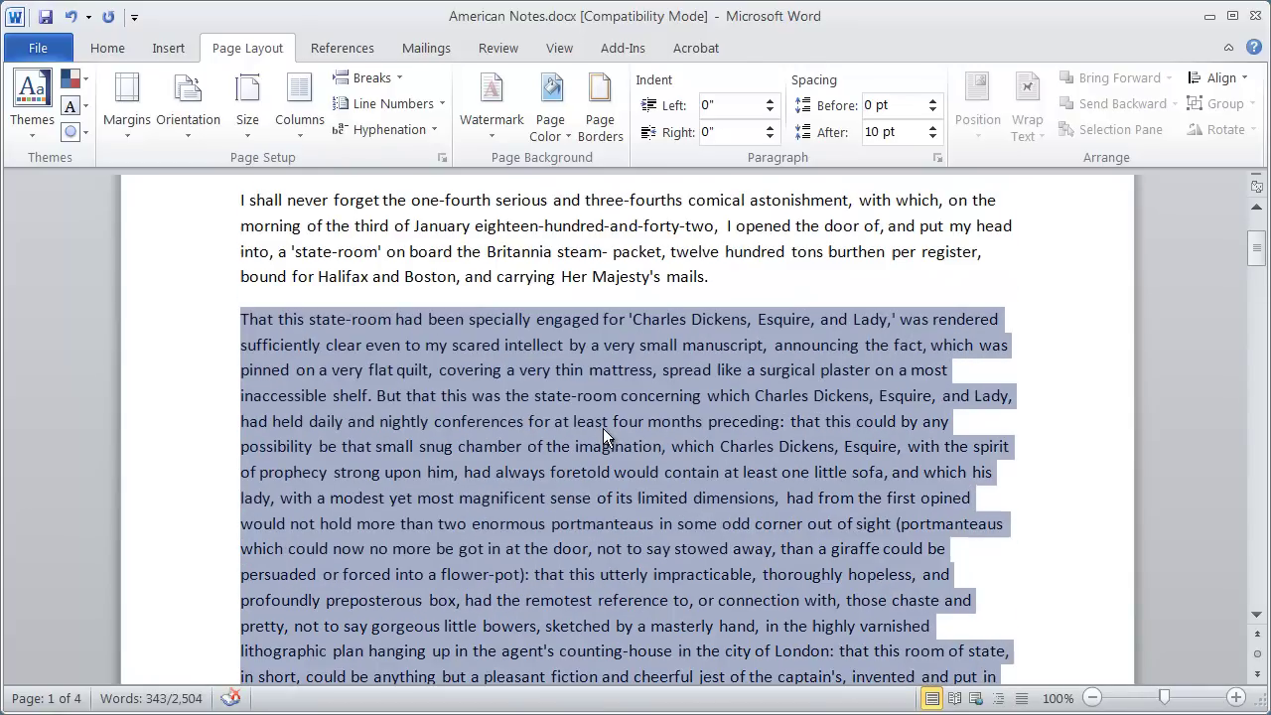
Insert continuous section breaks before and after the second paragraph, "That this state-room had been specially engaged".
left_click(753, 284)
scroll(745, 409, "down", 5)
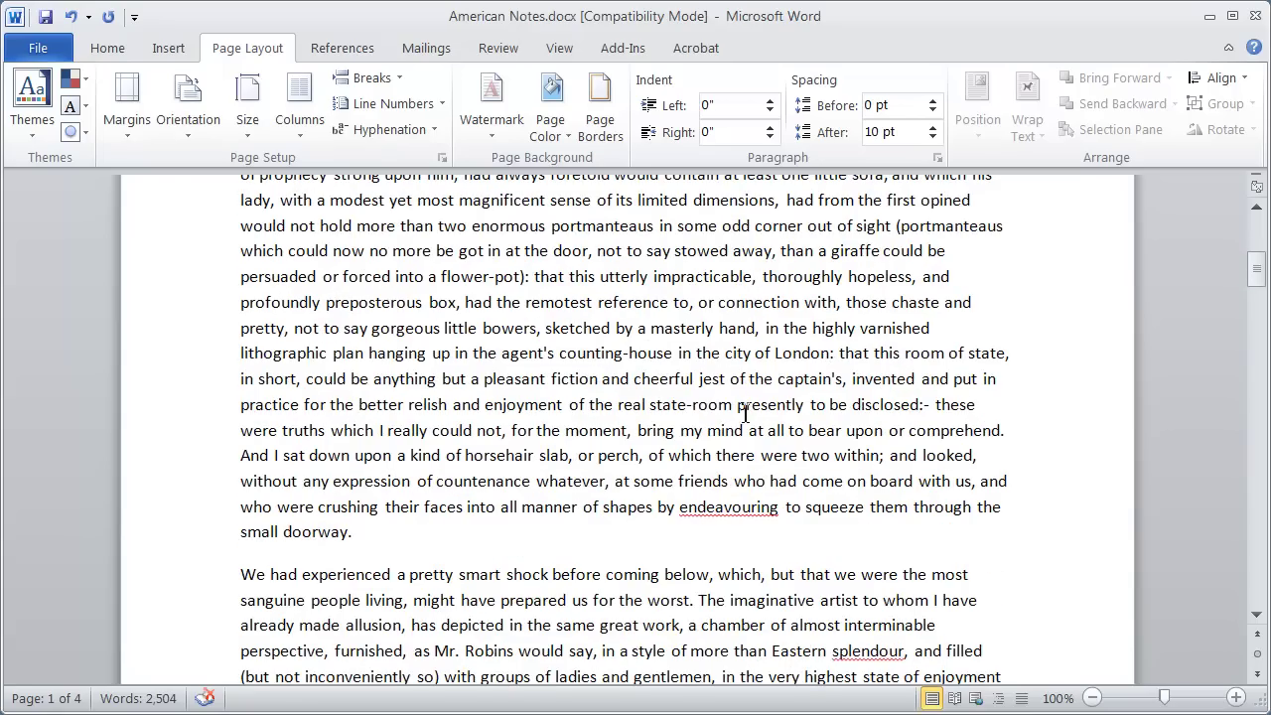
left_click(243, 576)
scroll(587, 630, "up", 4)
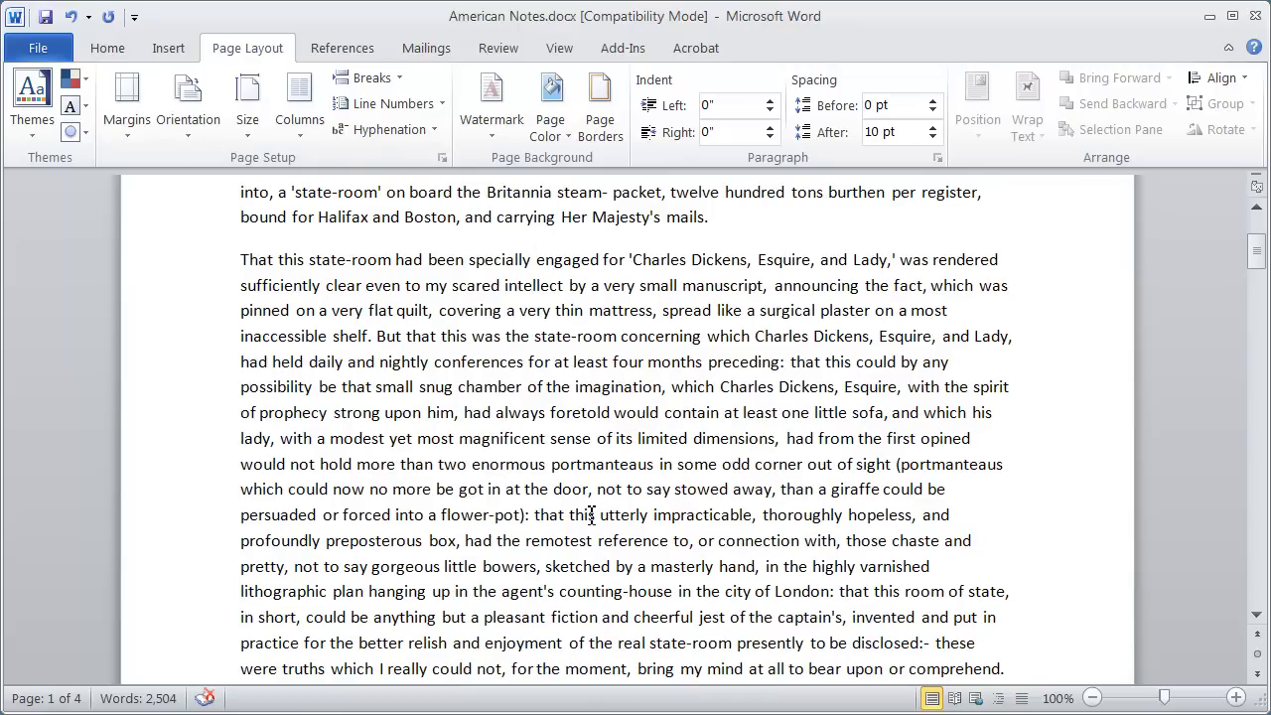
scroll(591, 514, "up", 1)
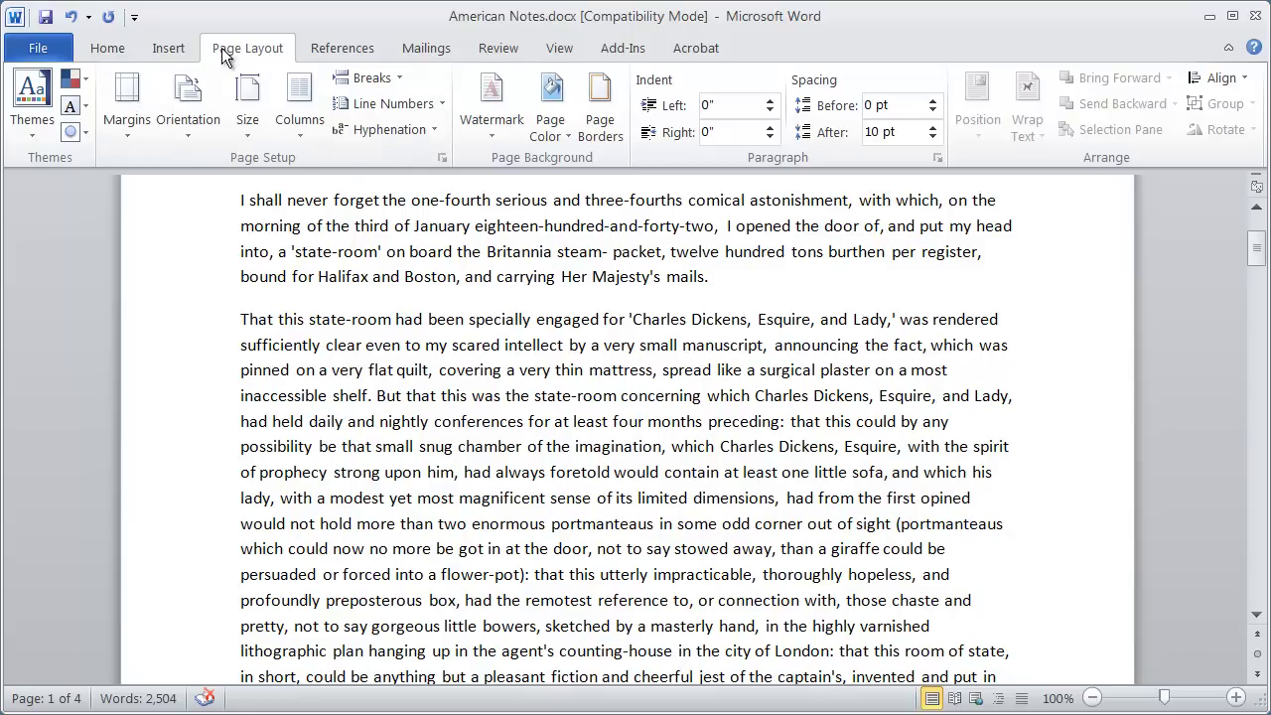
left_click(398, 80)
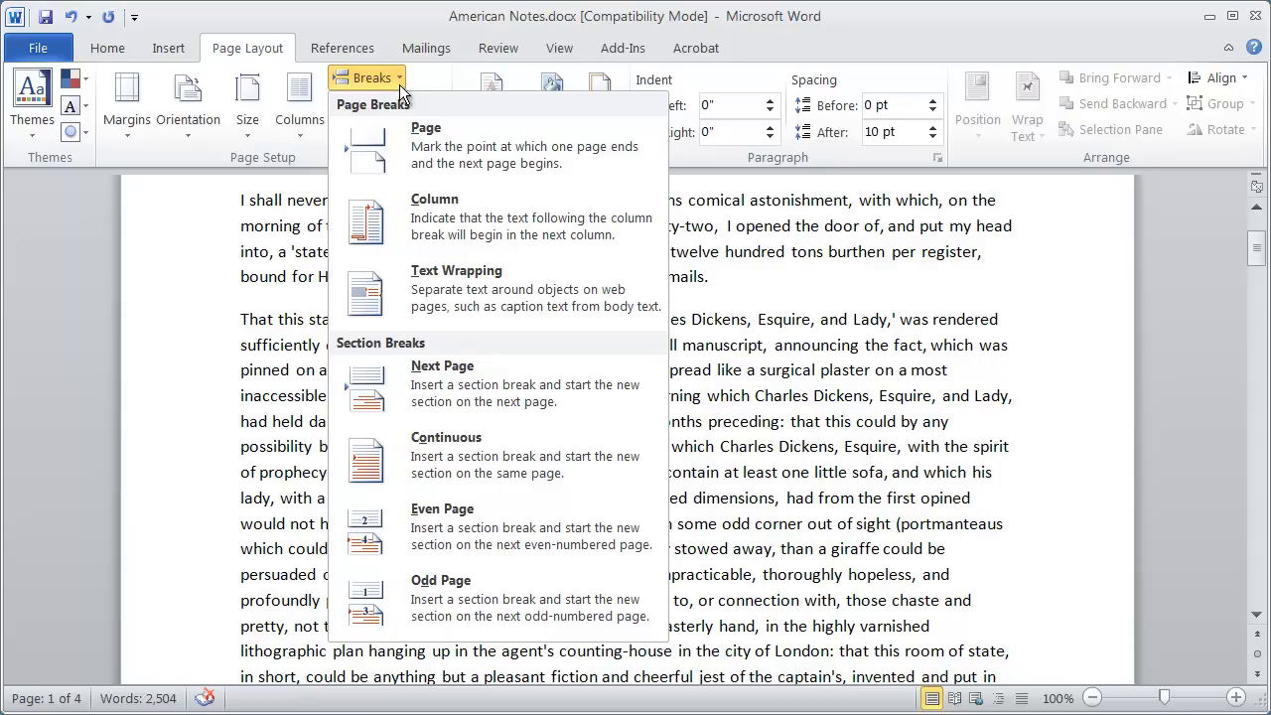
left_click(462, 463)
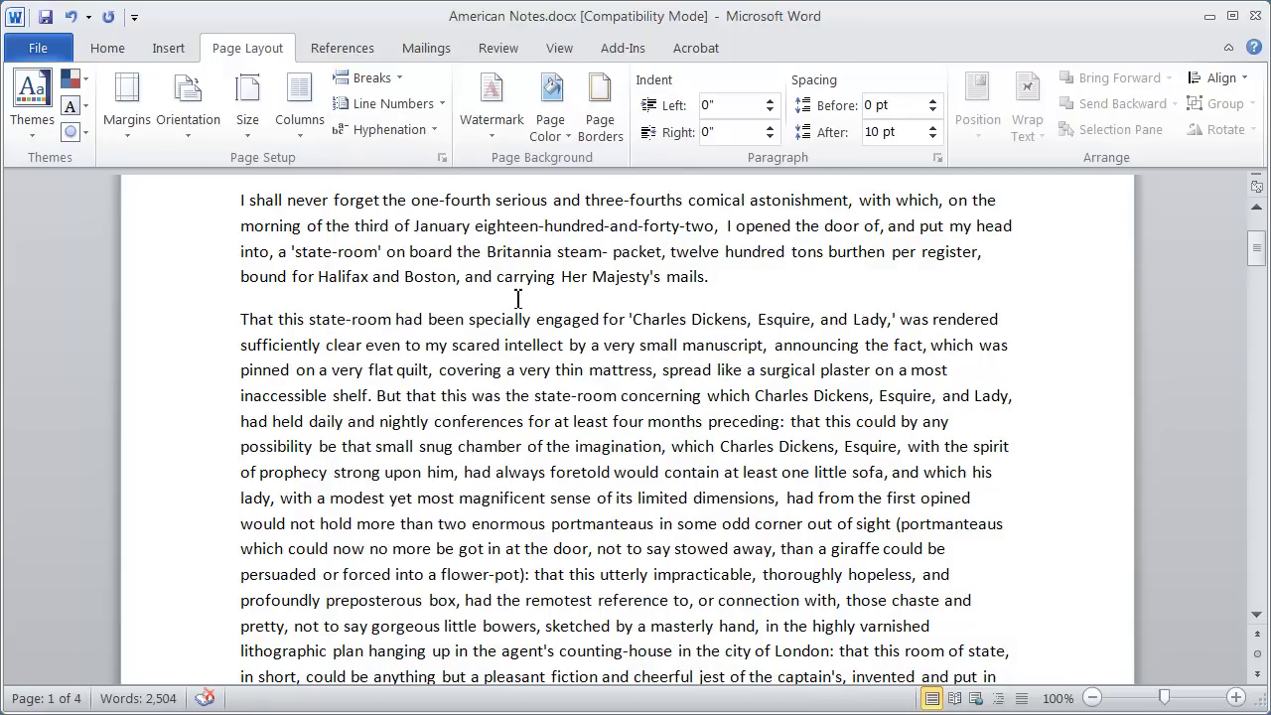
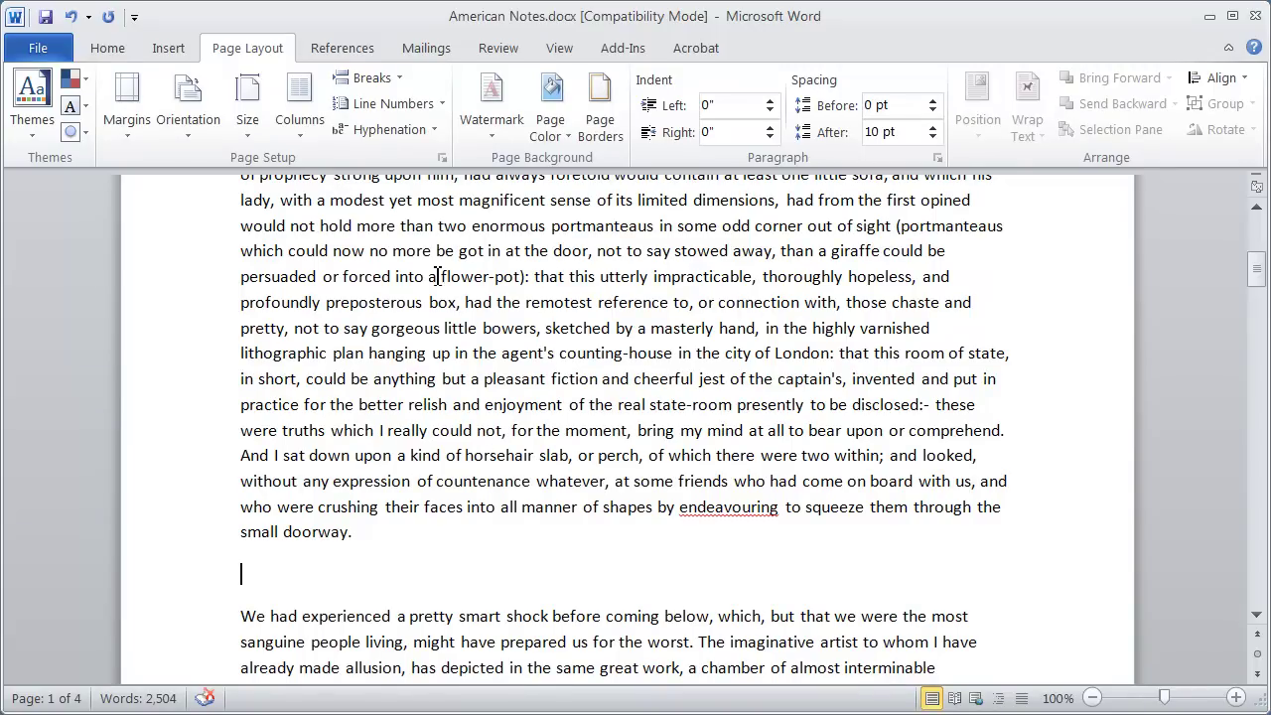
scroll(586, 446, "up", 4)
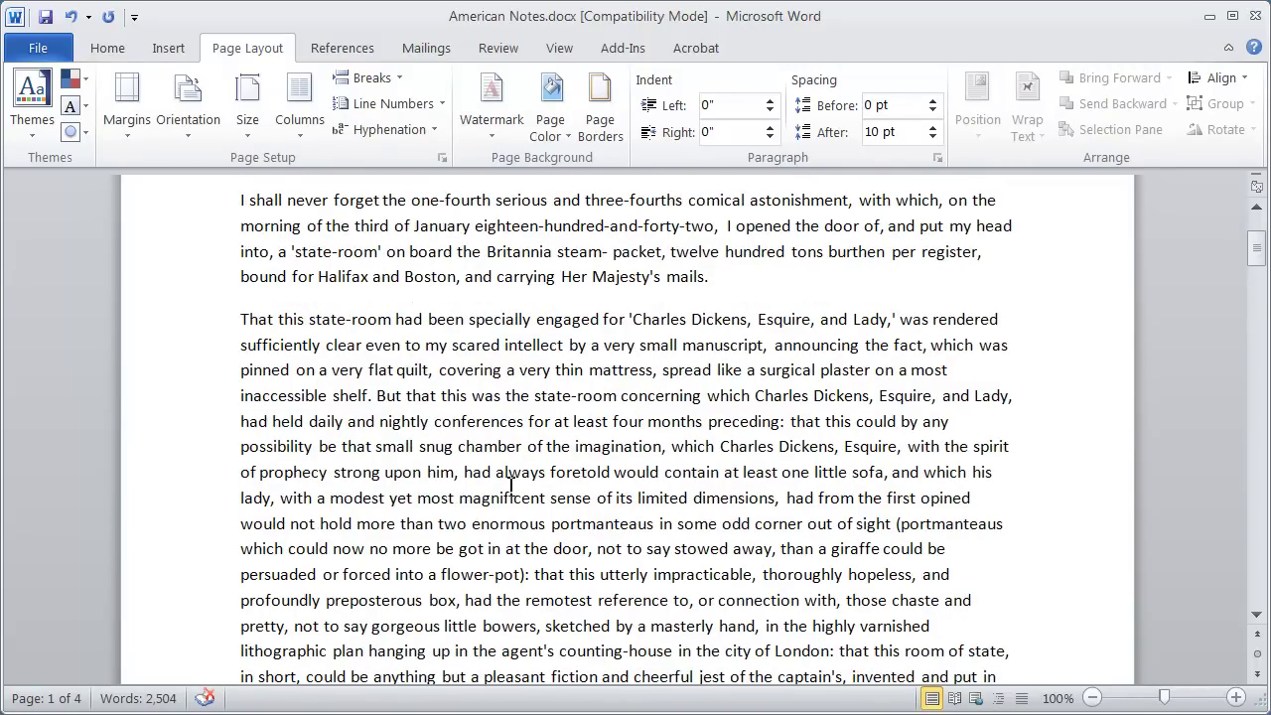
scroll(512, 484, "down", 3)
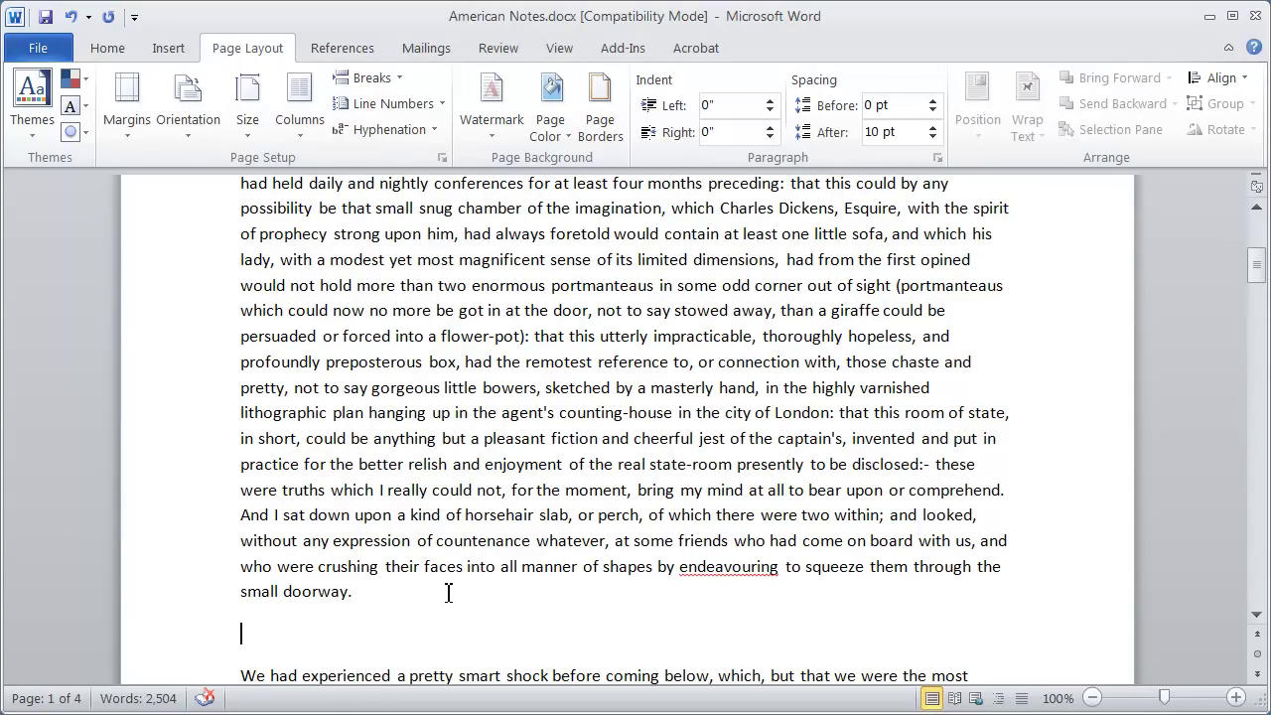
scroll(448, 593, "up", 2)
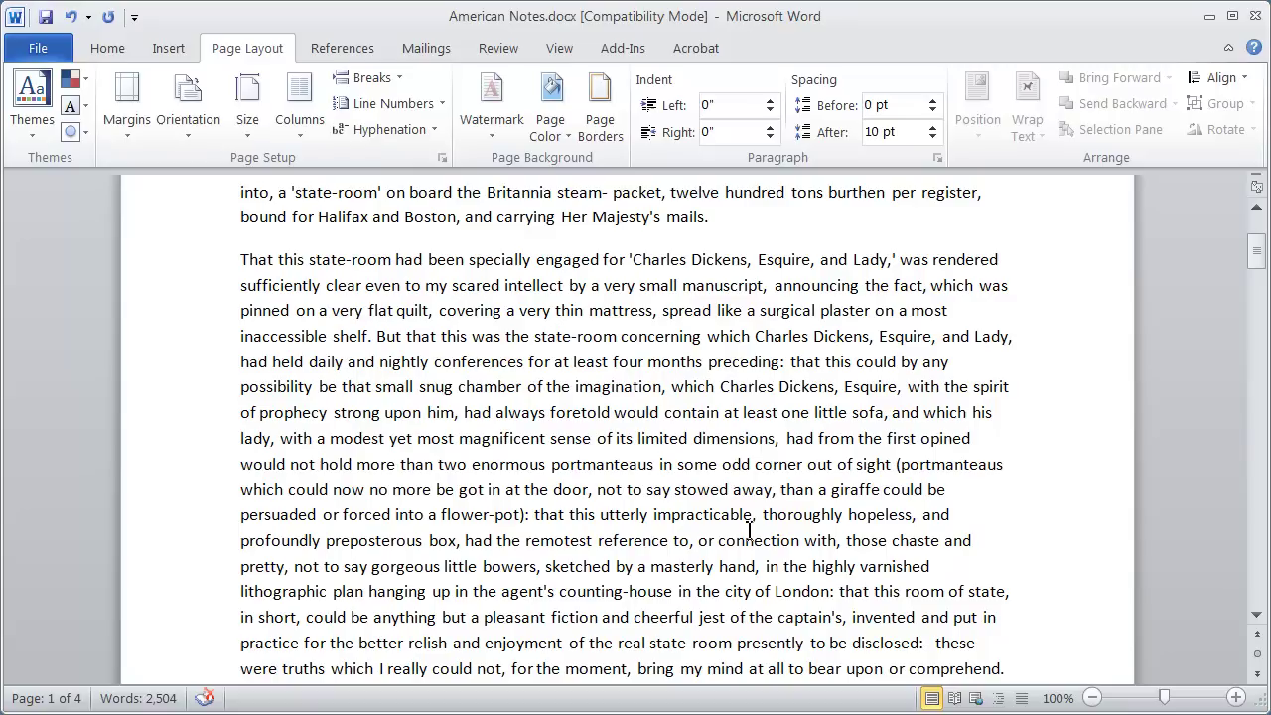
Show the formatting marks and check the section breaks around the second paragraph.
left_click(104, 50)
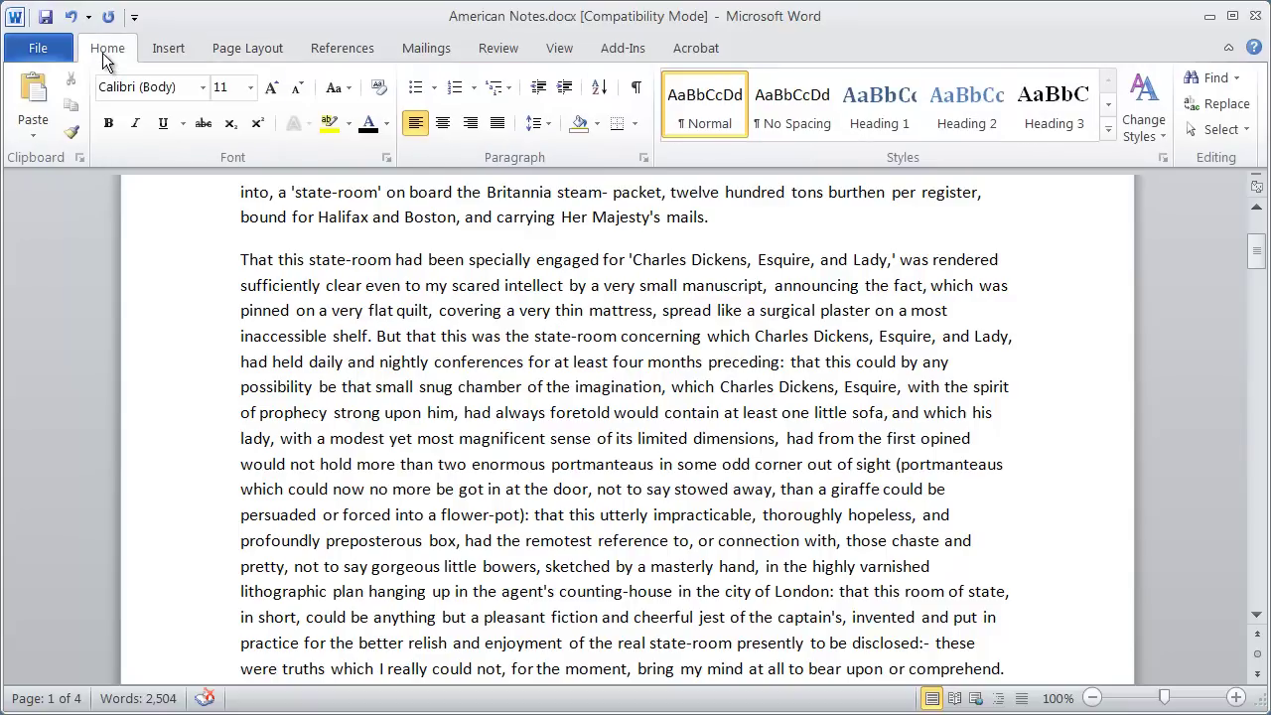
left_click(635, 97)
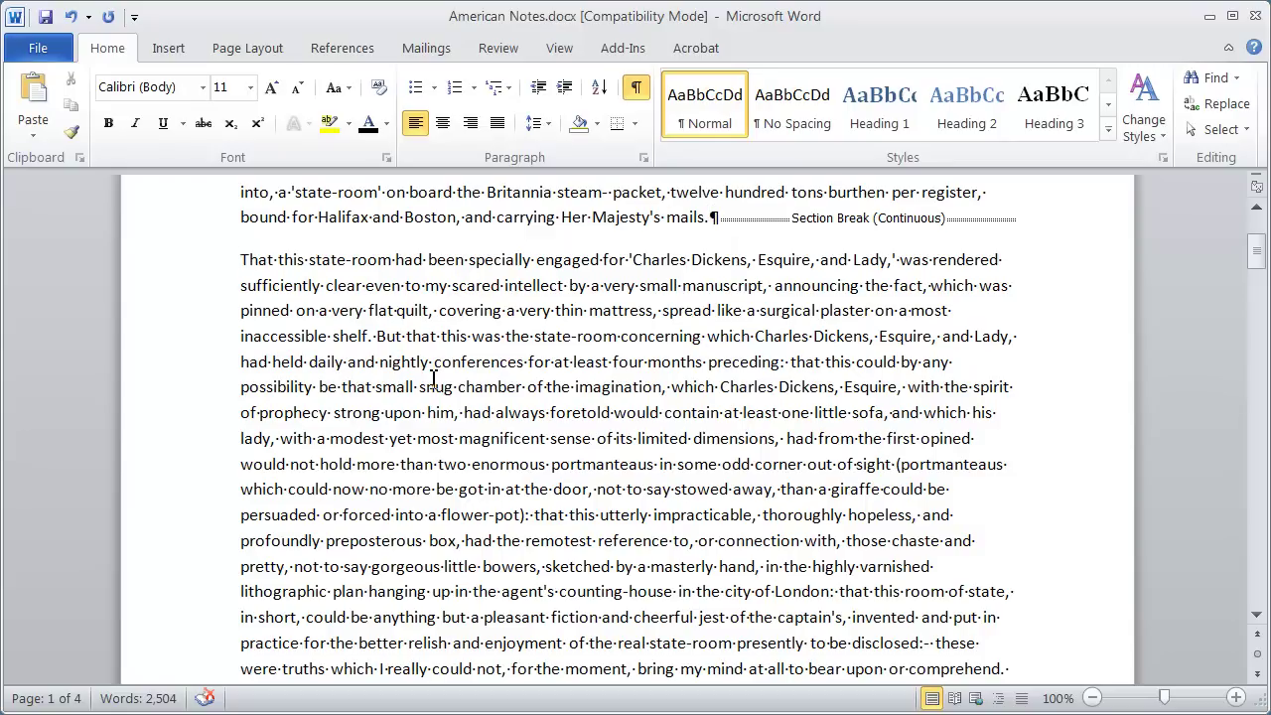
scroll(434, 379, "down", 3)
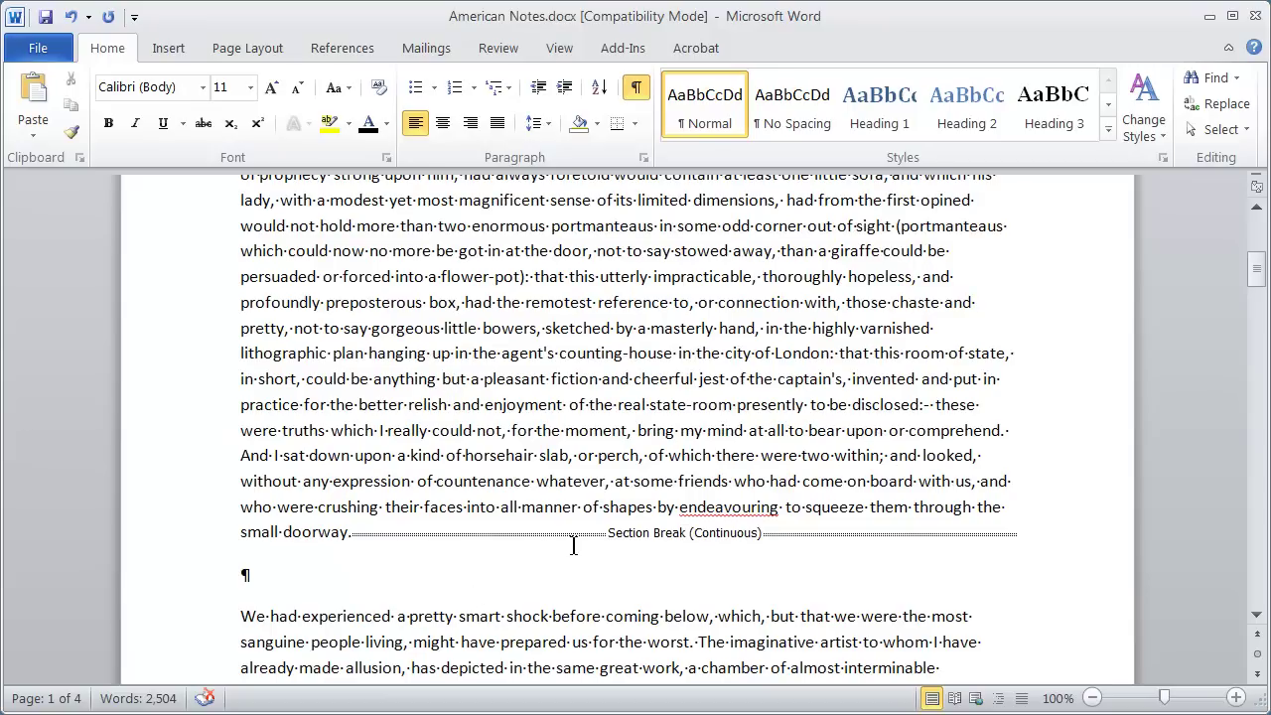
Delete the empty paragraph between the second section break and "We had experienced a pretty smart shock".
left_click(183, 592)
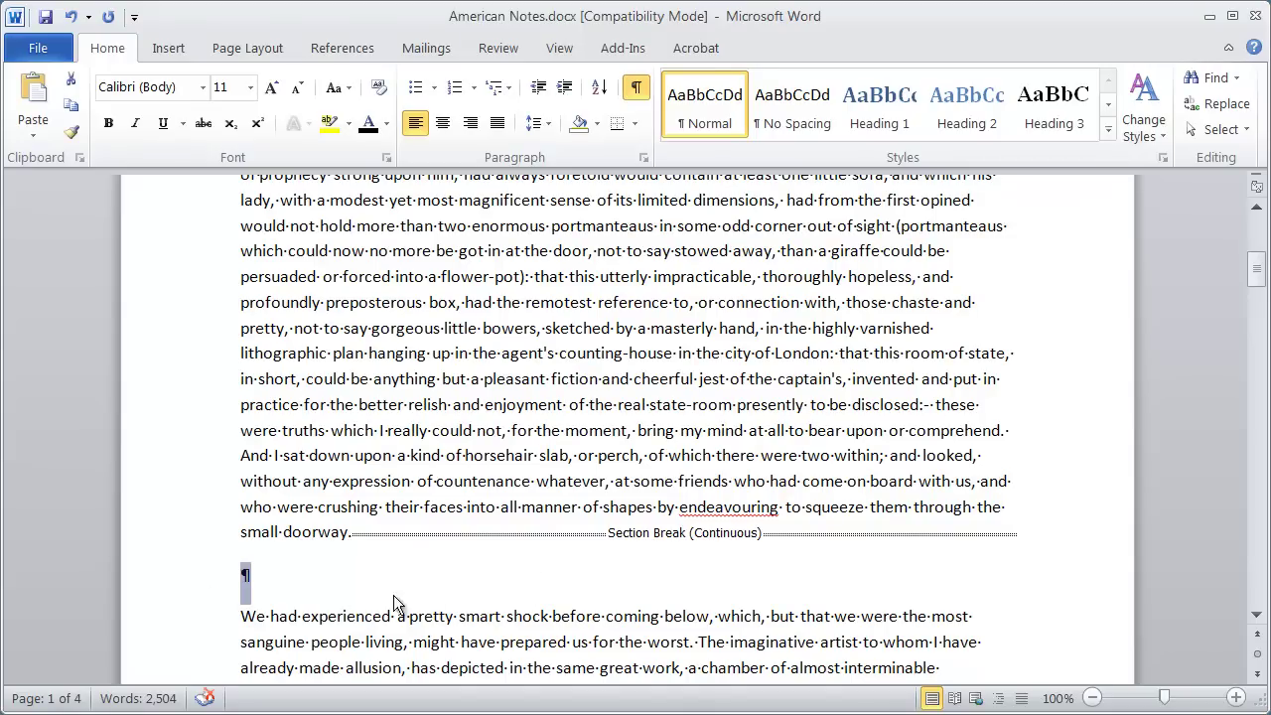
key("Delete")
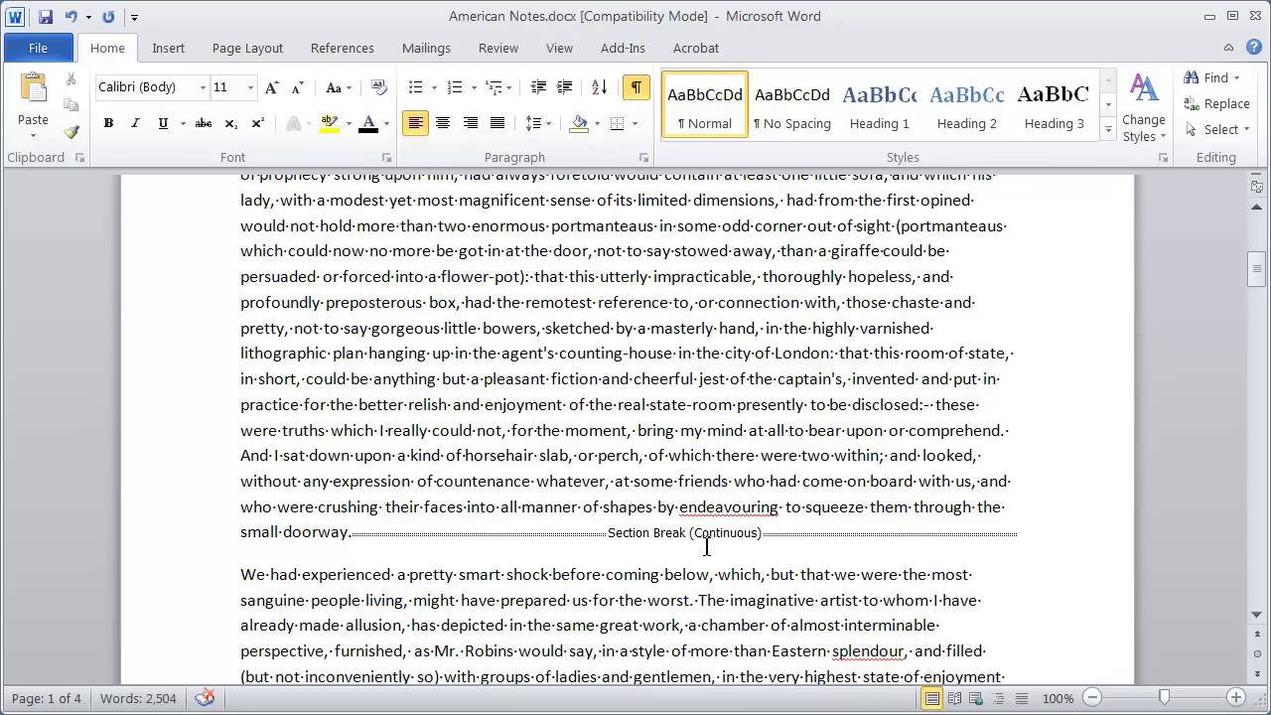
key("Left")
scroll(735, 536, "up", 5)
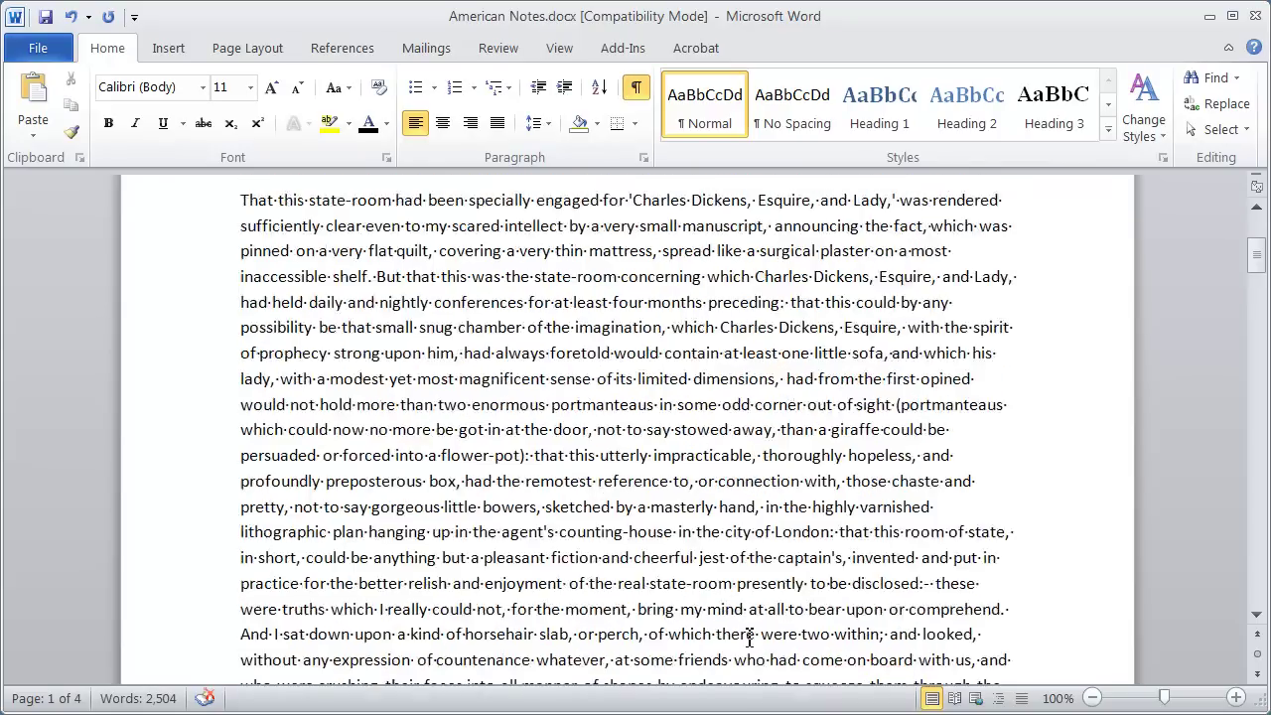
left_click(834, 341)
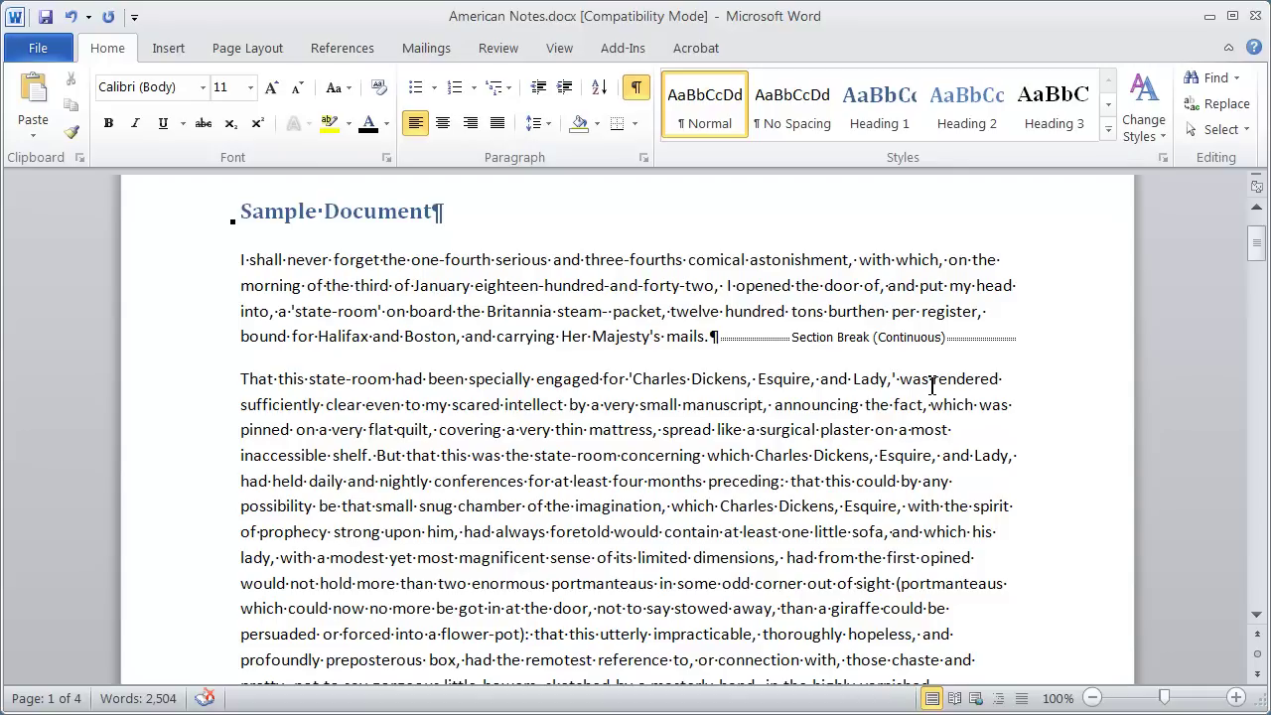
Format the second paragraph, between the two section breaks, in two columns.
left_click(410, 426)
left_click(230, 50)
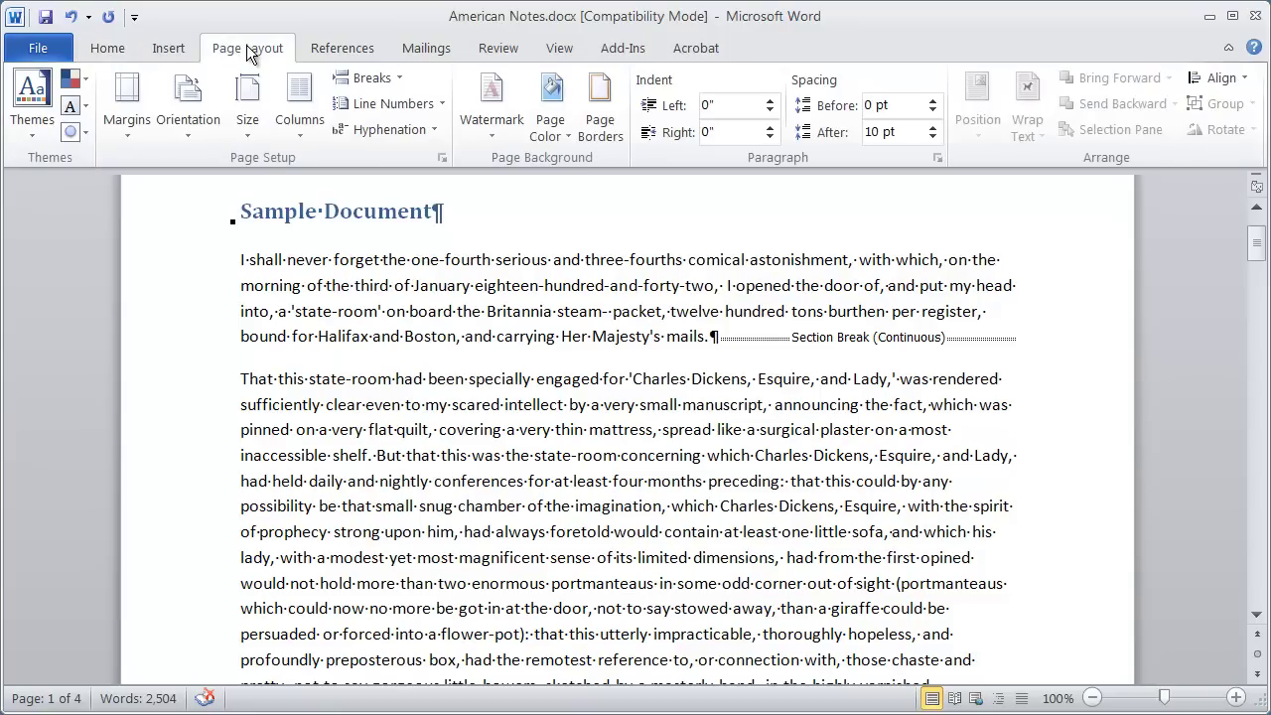
left_click(291, 133)
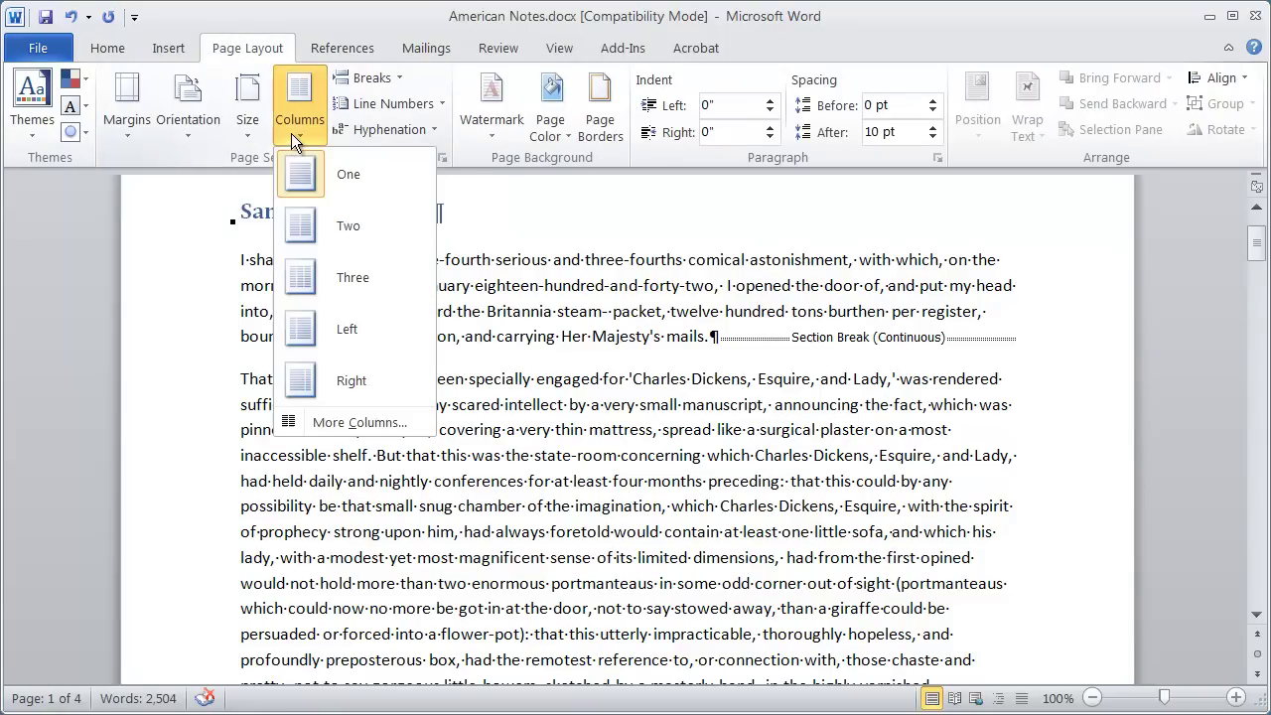
left_click(292, 133)
triple_click(421, 437)
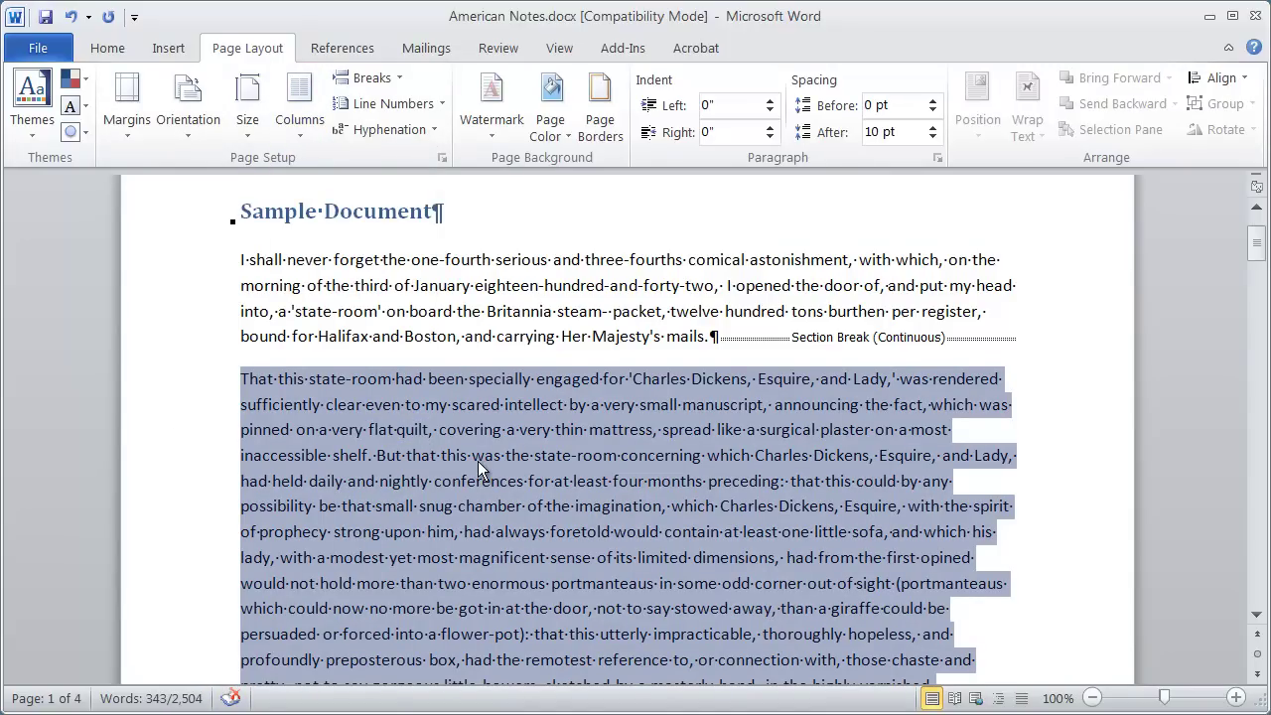
left_click(308, 128)
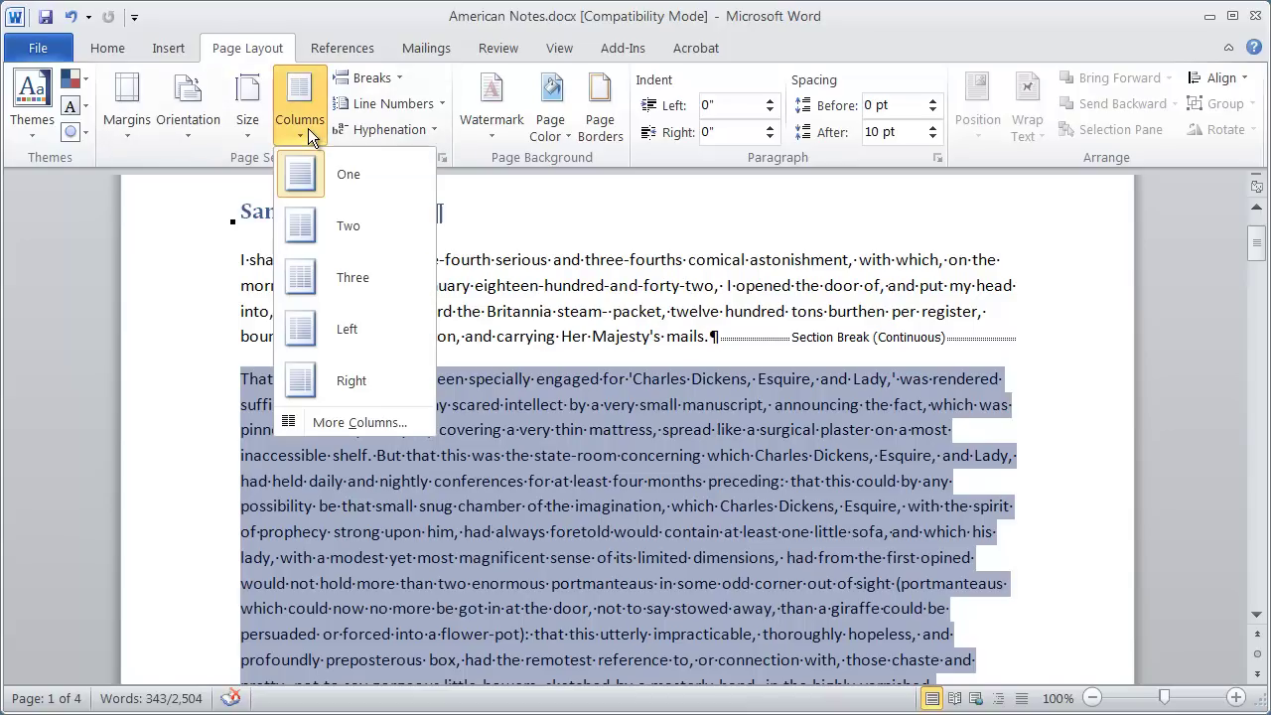
left_click(325, 228)
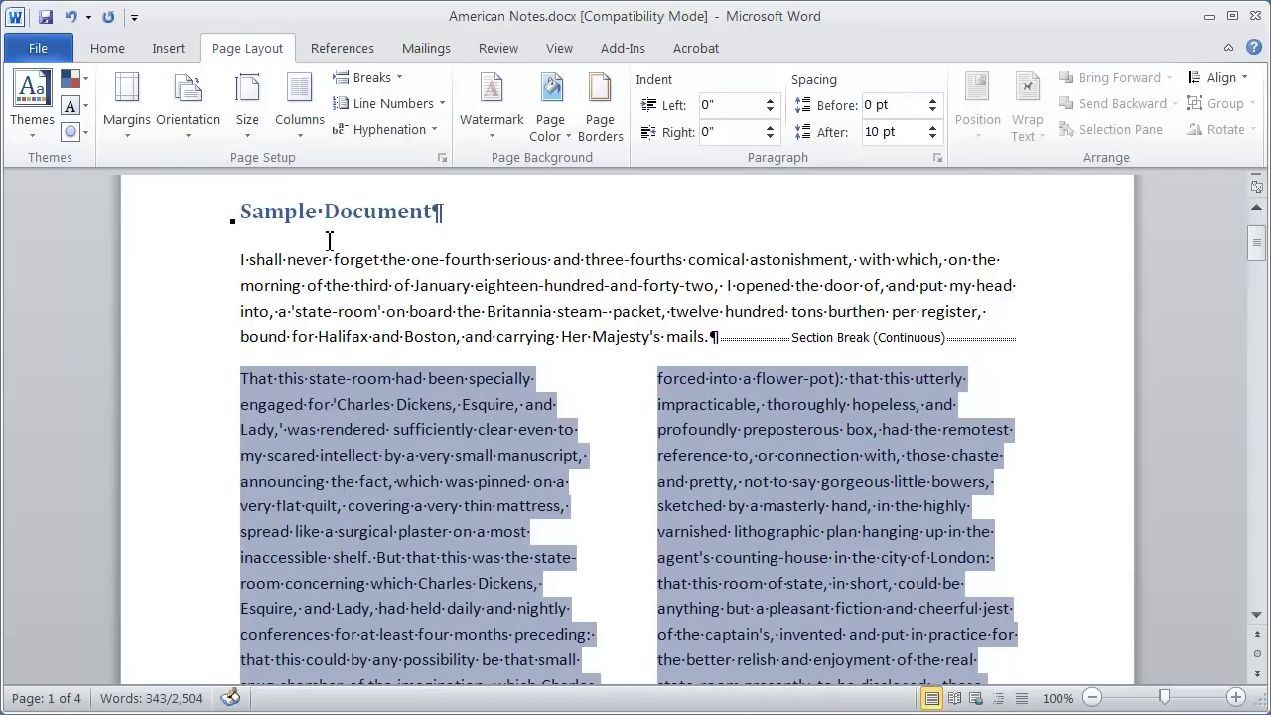
left_click(554, 506)
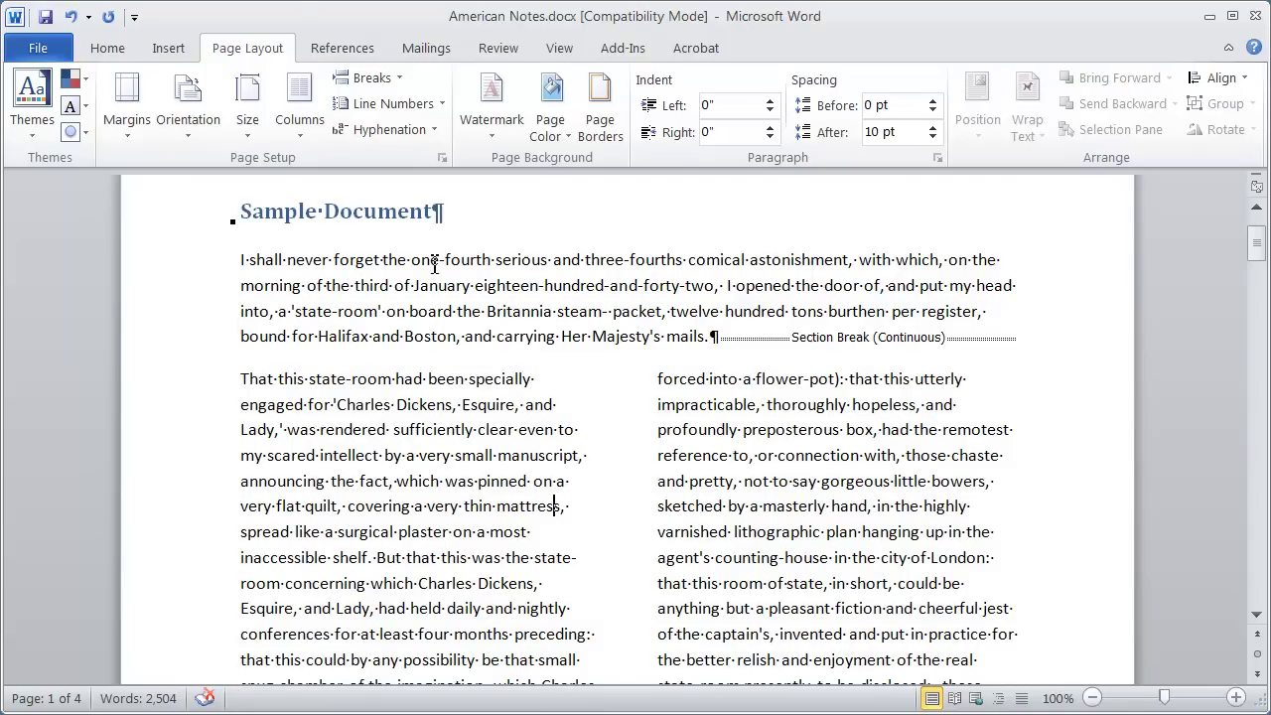
Examine the column layout of the opening text, the second paragraph's section and the text after the section breaks.
left_click_drag(202, 221, 198, 323)
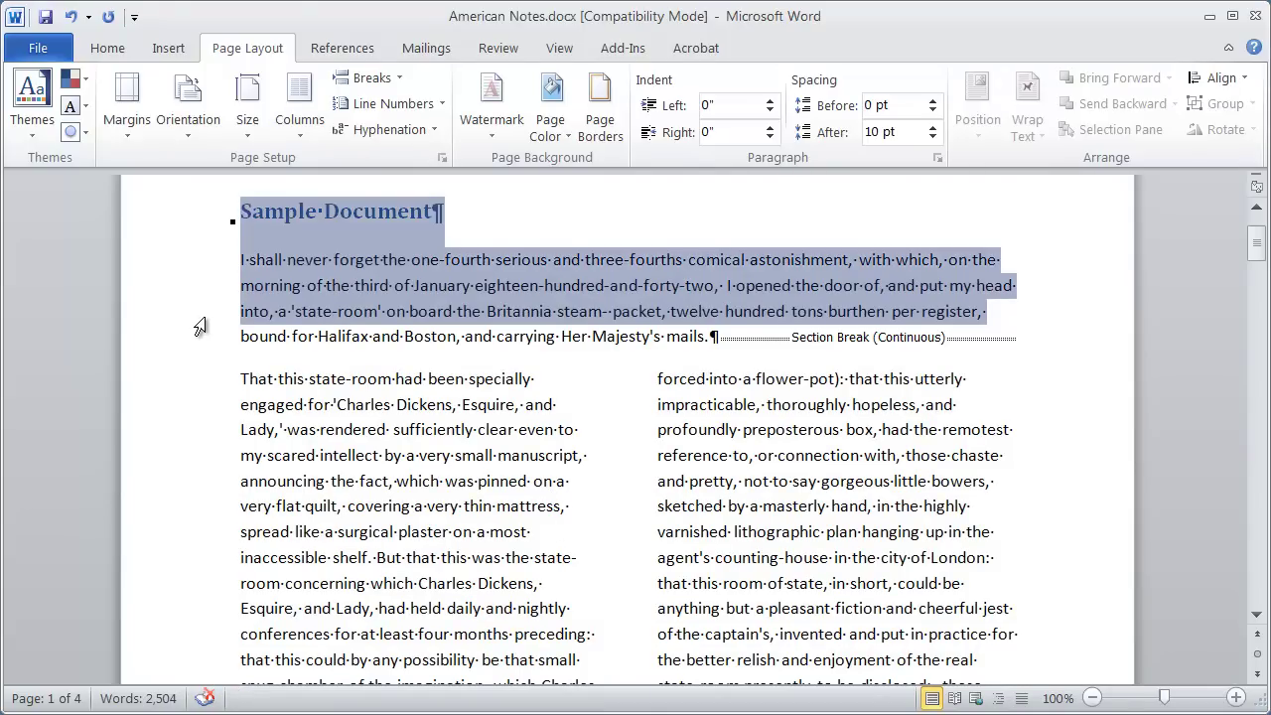
left_click(733, 298)
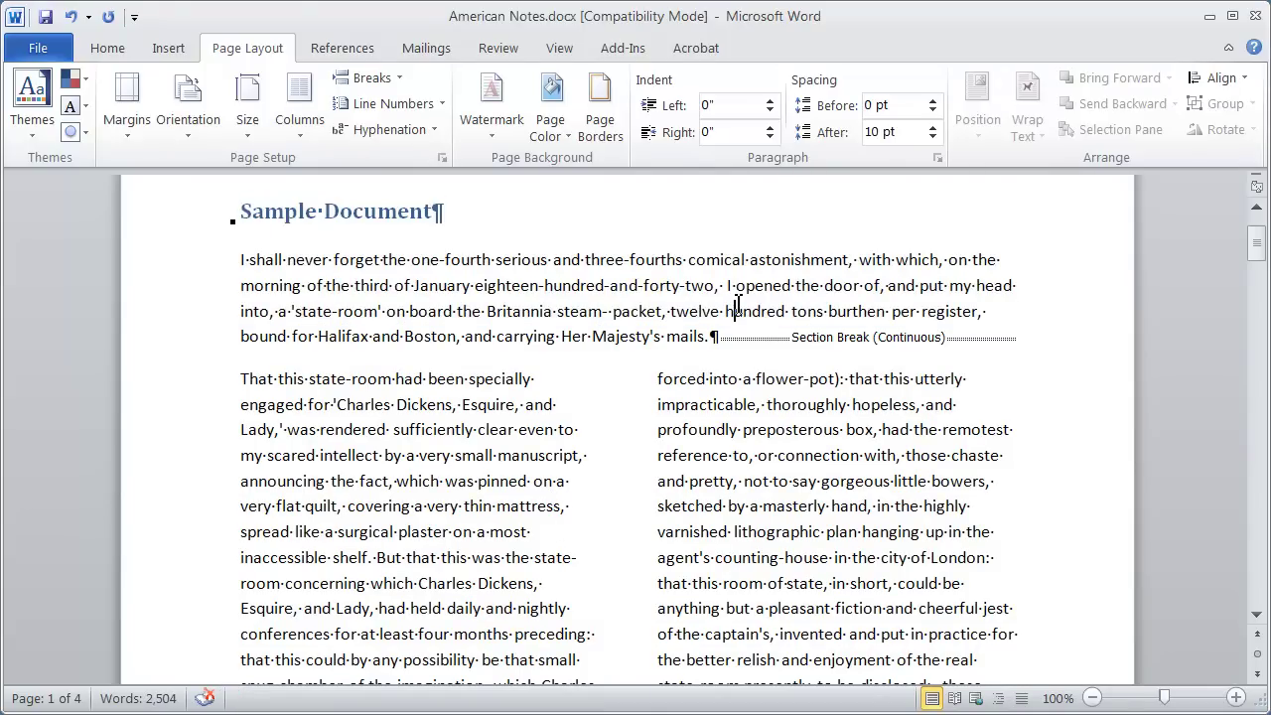
scroll(659, 566, "down", 2)
scroll(658, 566, "down", 3)
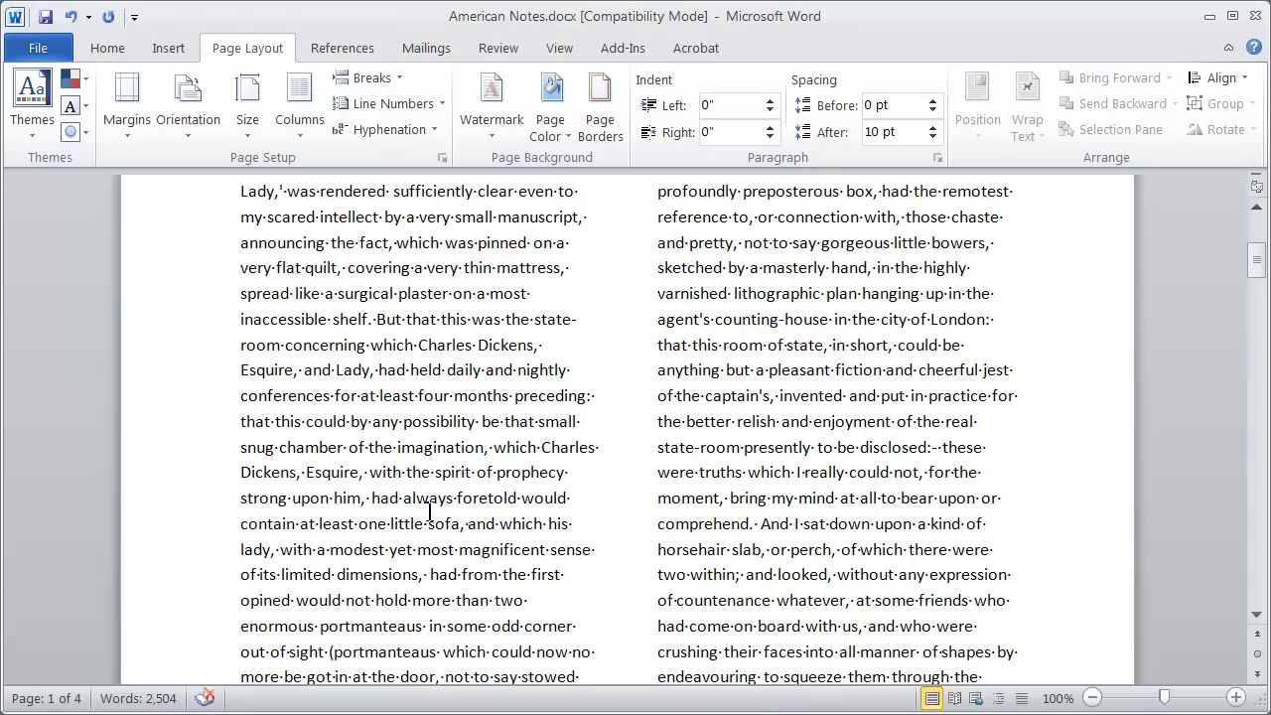
scroll(627, 508, "down", 5)
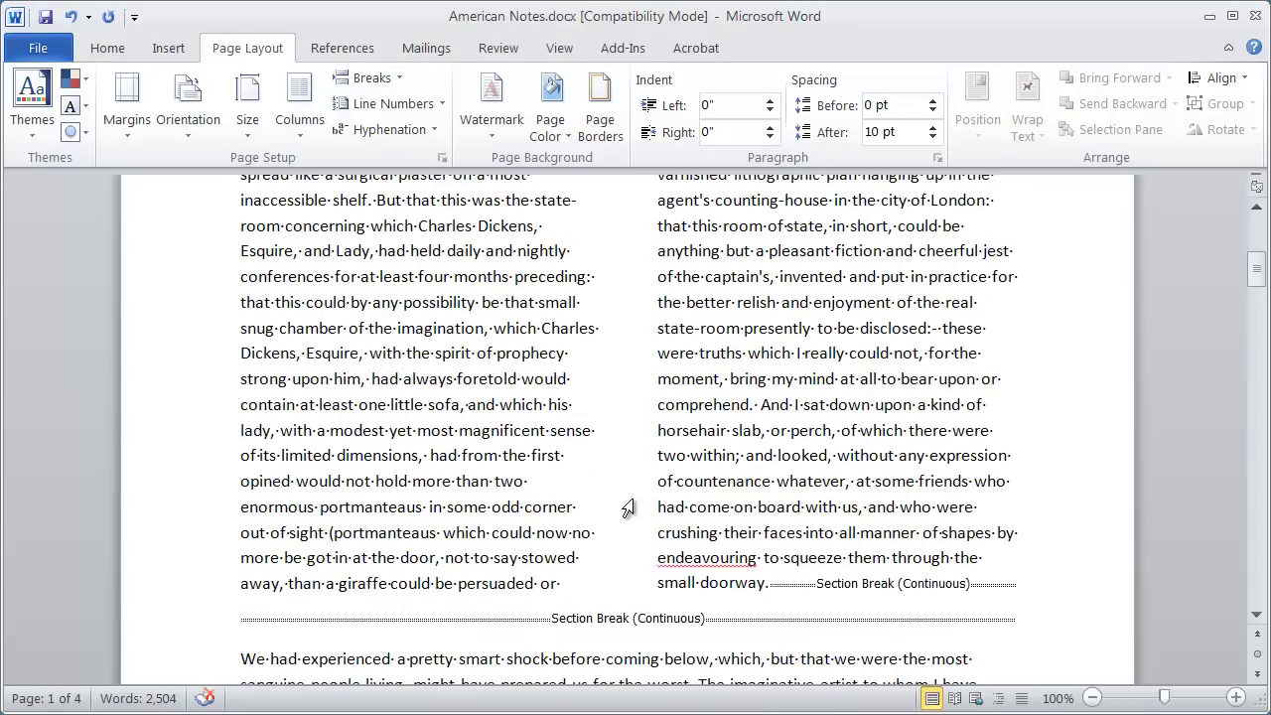
scroll(637, 500, "down", 4)
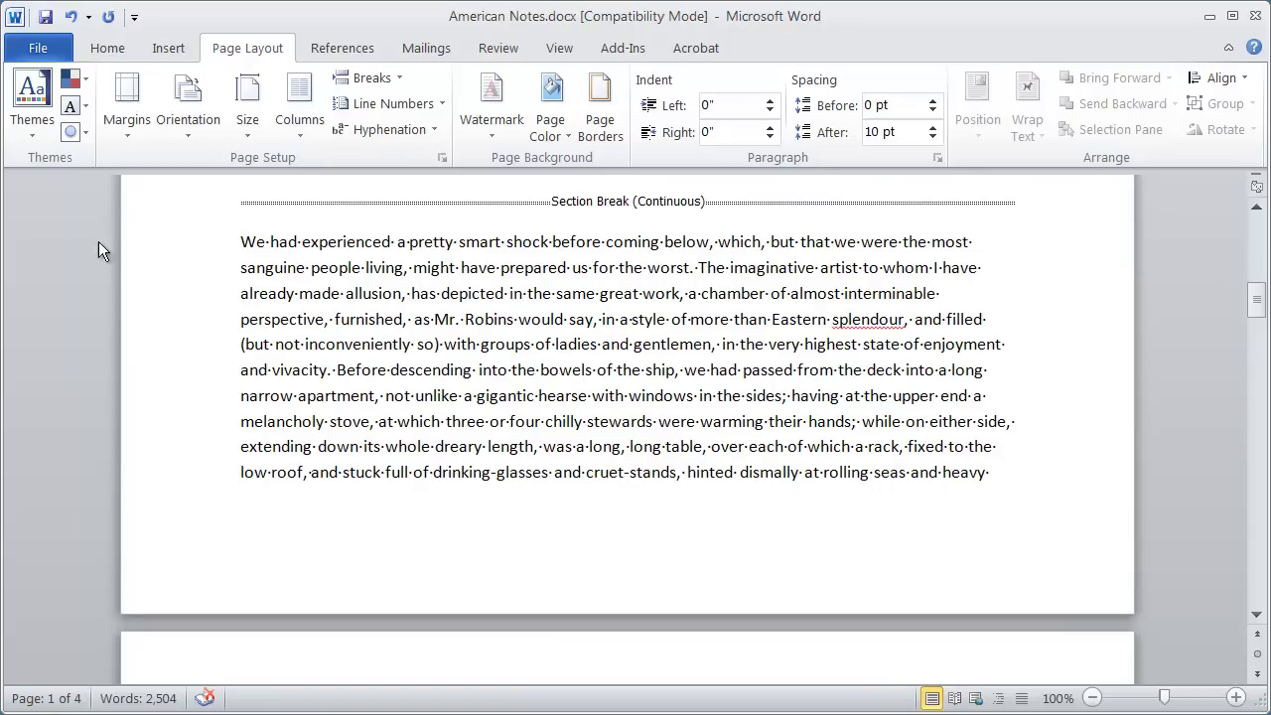
left_click_drag(167, 248, 178, 490)
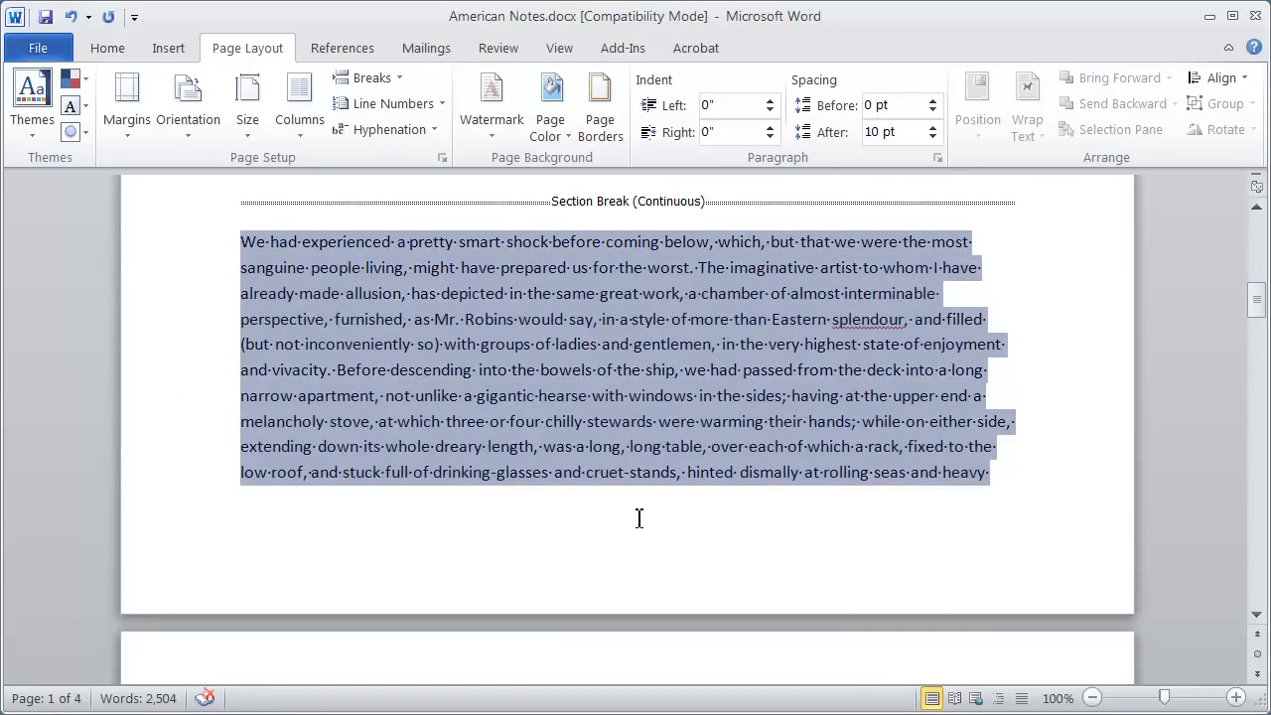
scroll(638, 518, "up", 2)
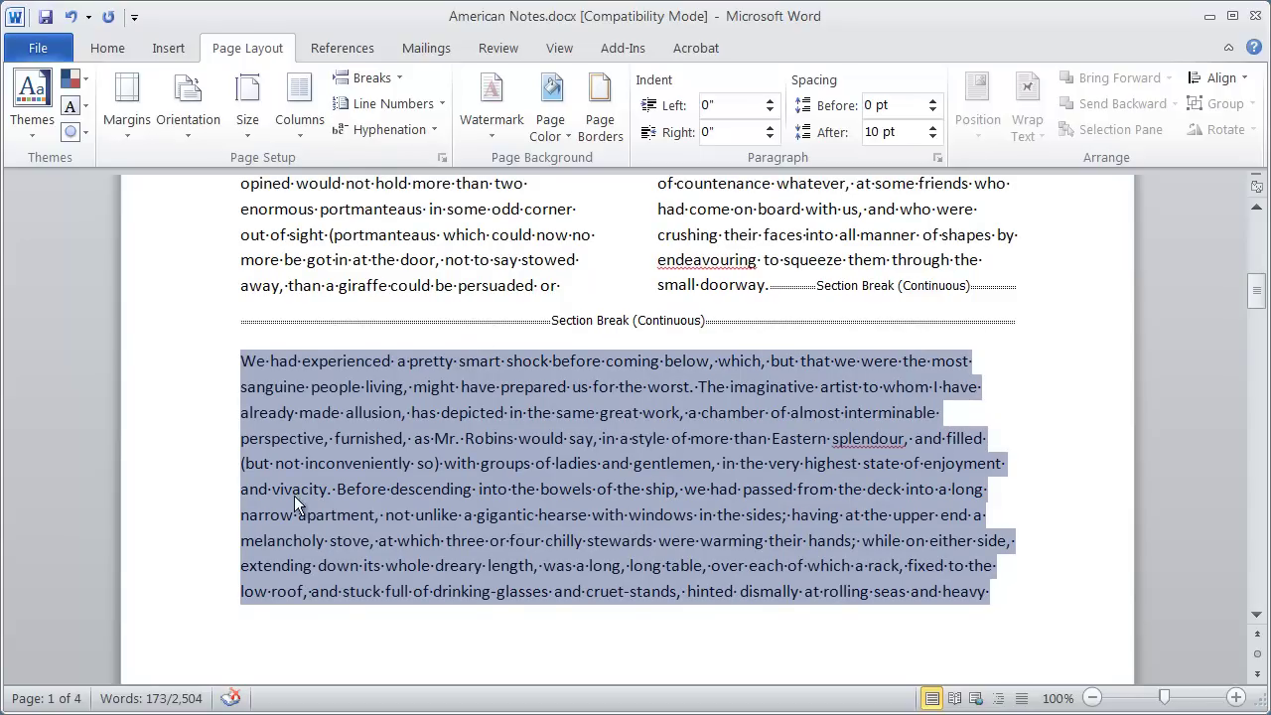
scroll(523, 490, "down", 6)
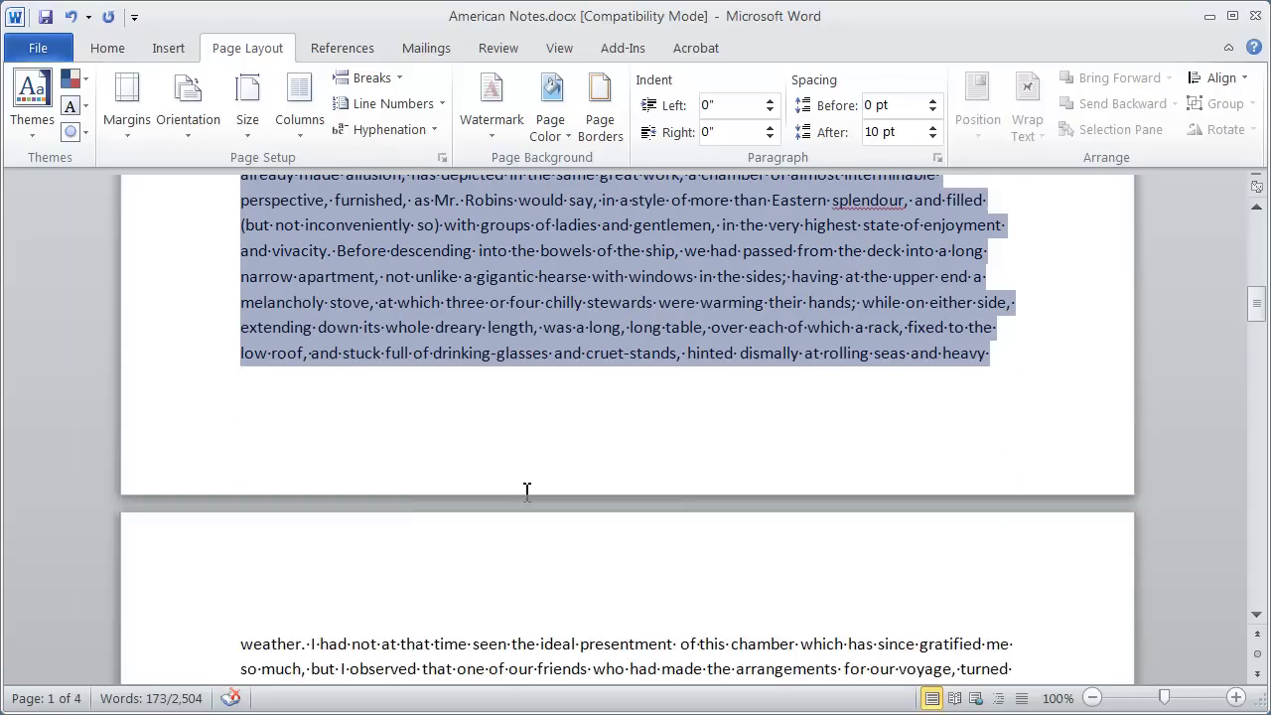
scroll(522, 490, "up", 10)
scroll(523, 490, "up", 8)
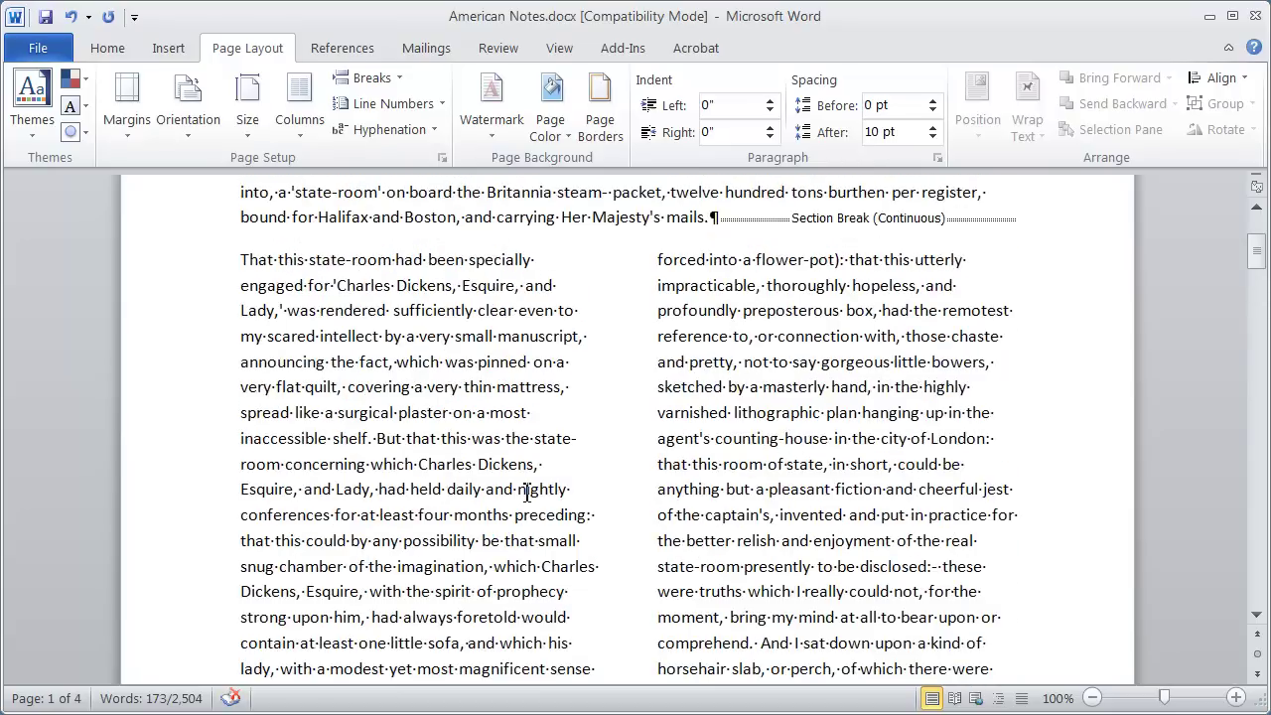
Insert a continuous section break before the page 2 paragraph beginning "In persons who were so soon to part".
left_click(542, 411)
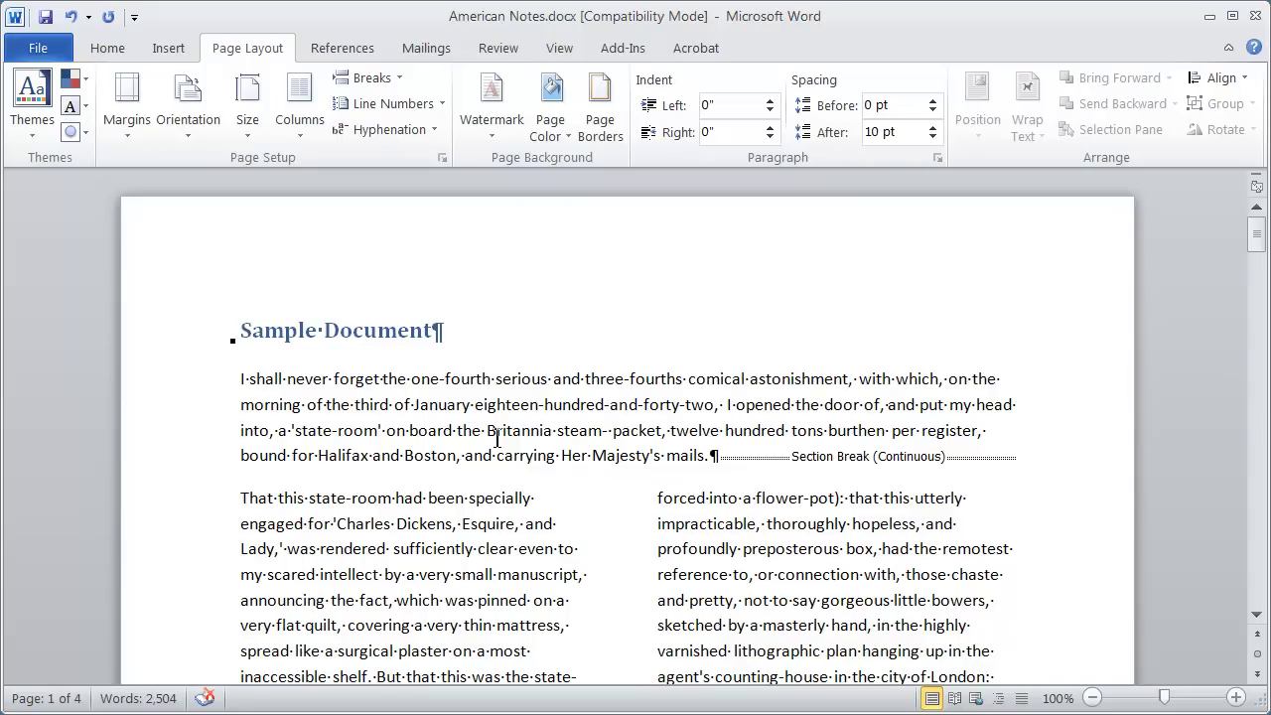
scroll(498, 429, "down", 18)
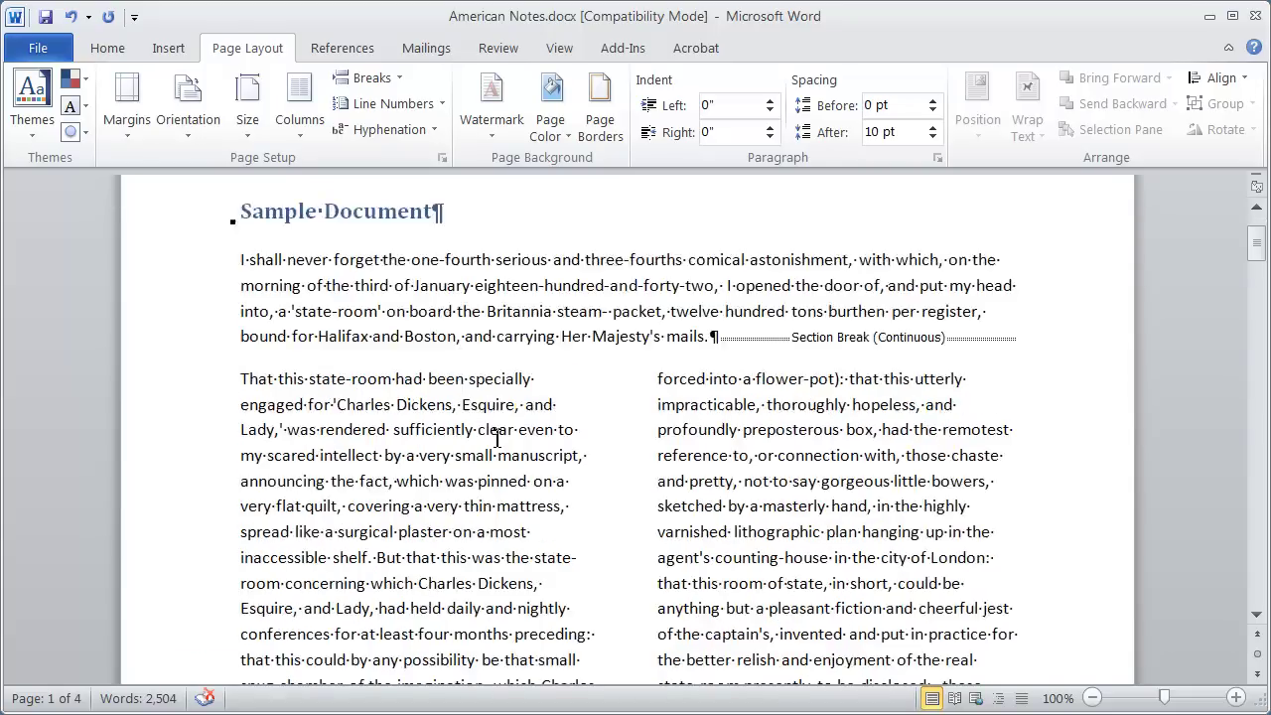
scroll(498, 438, "down", 10)
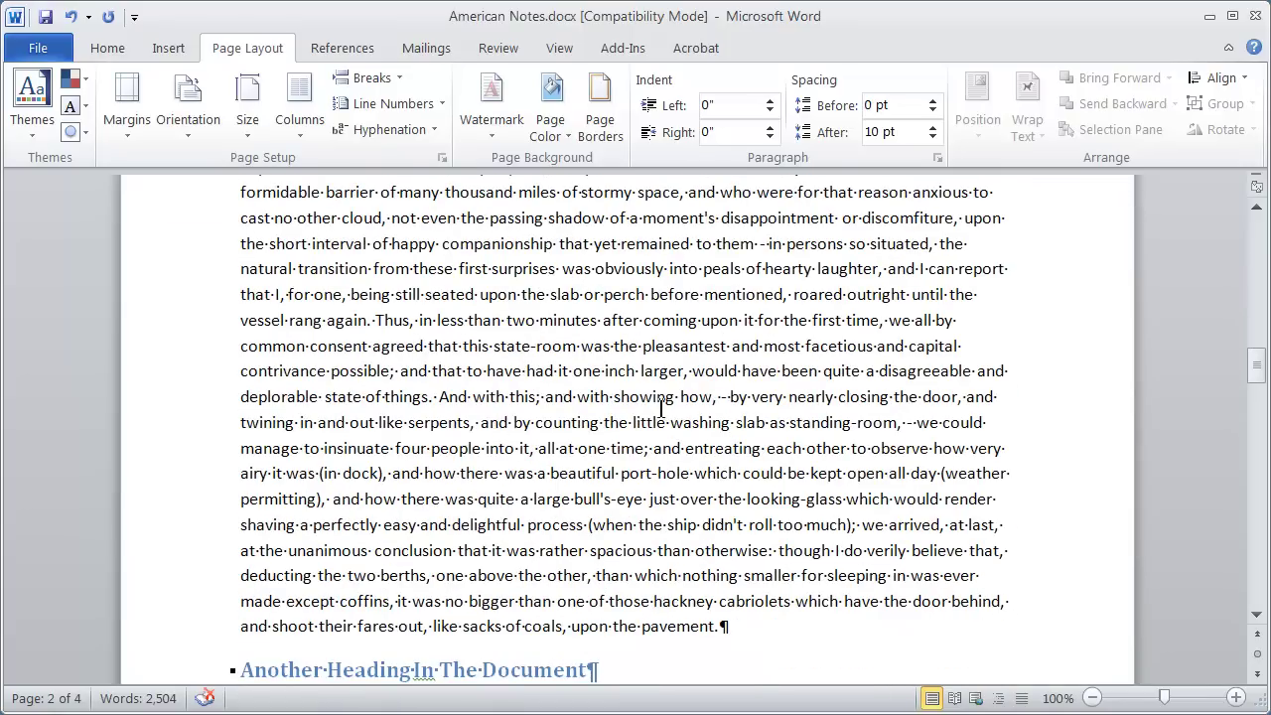
left_click(630, 396)
scroll(577, 408, "up", 1)
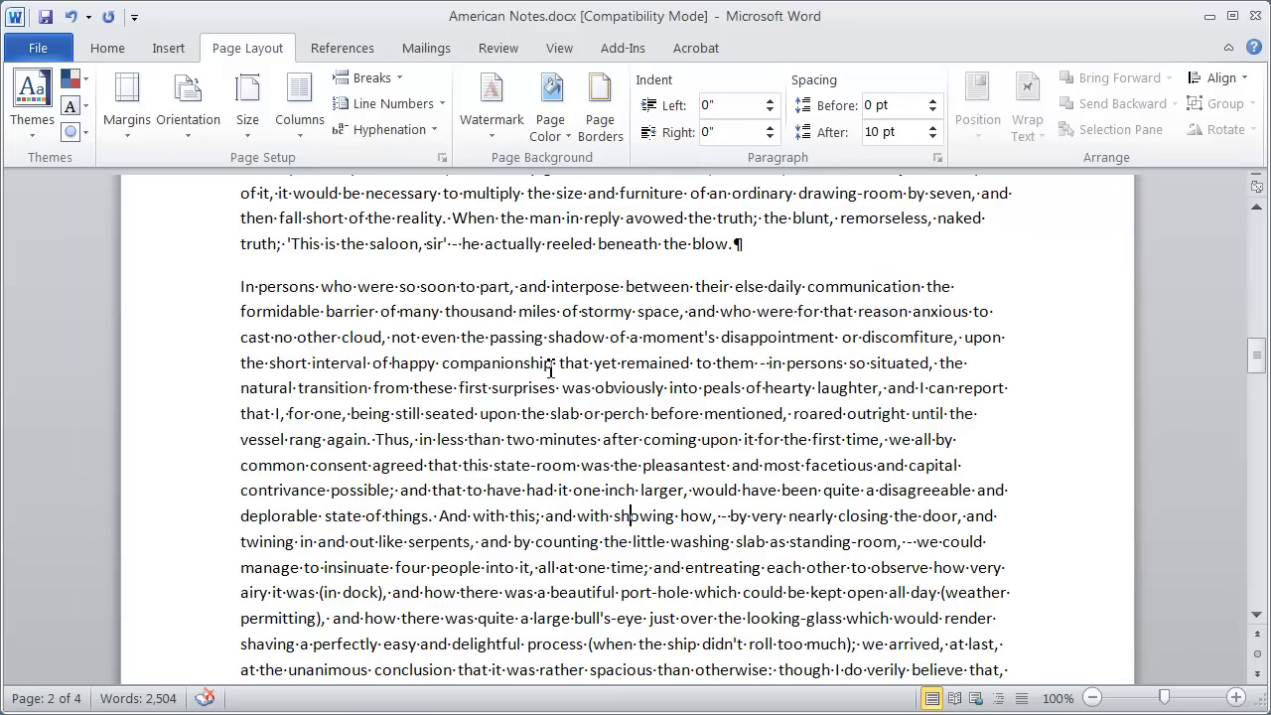
double_click(500, 413)
left_click(236, 286)
left_click(389, 78)
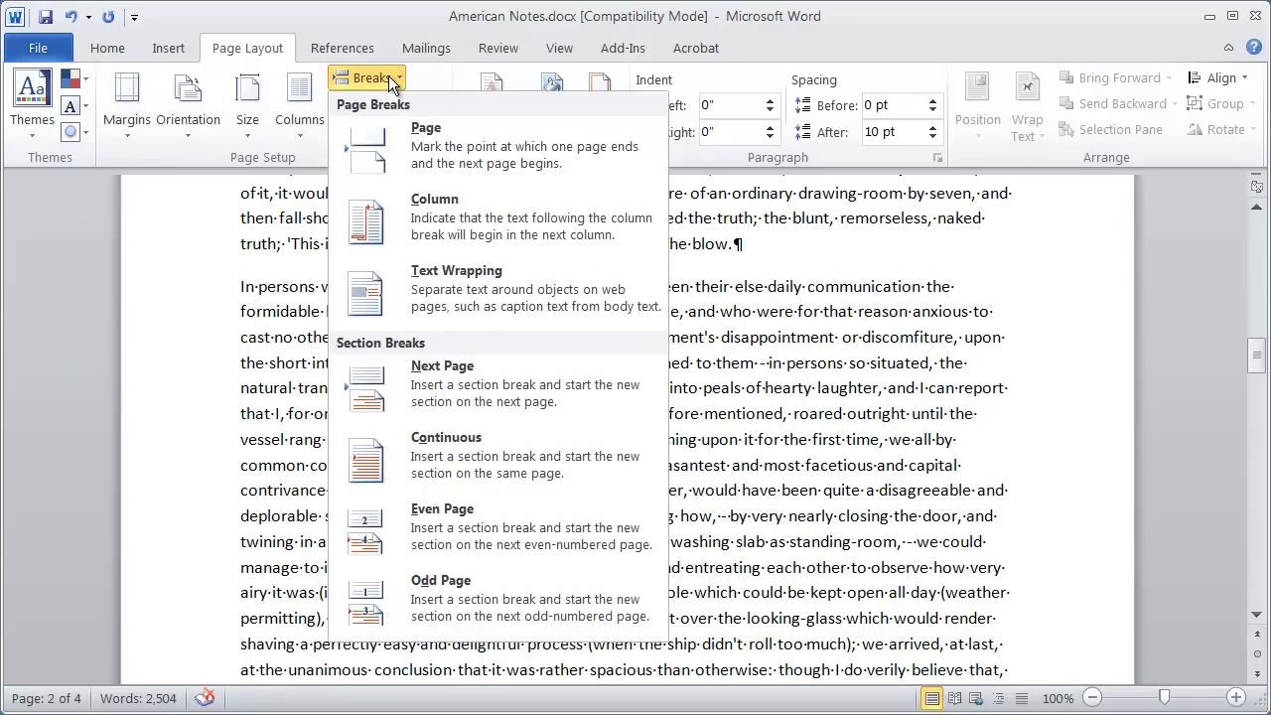
left_click(494, 459)
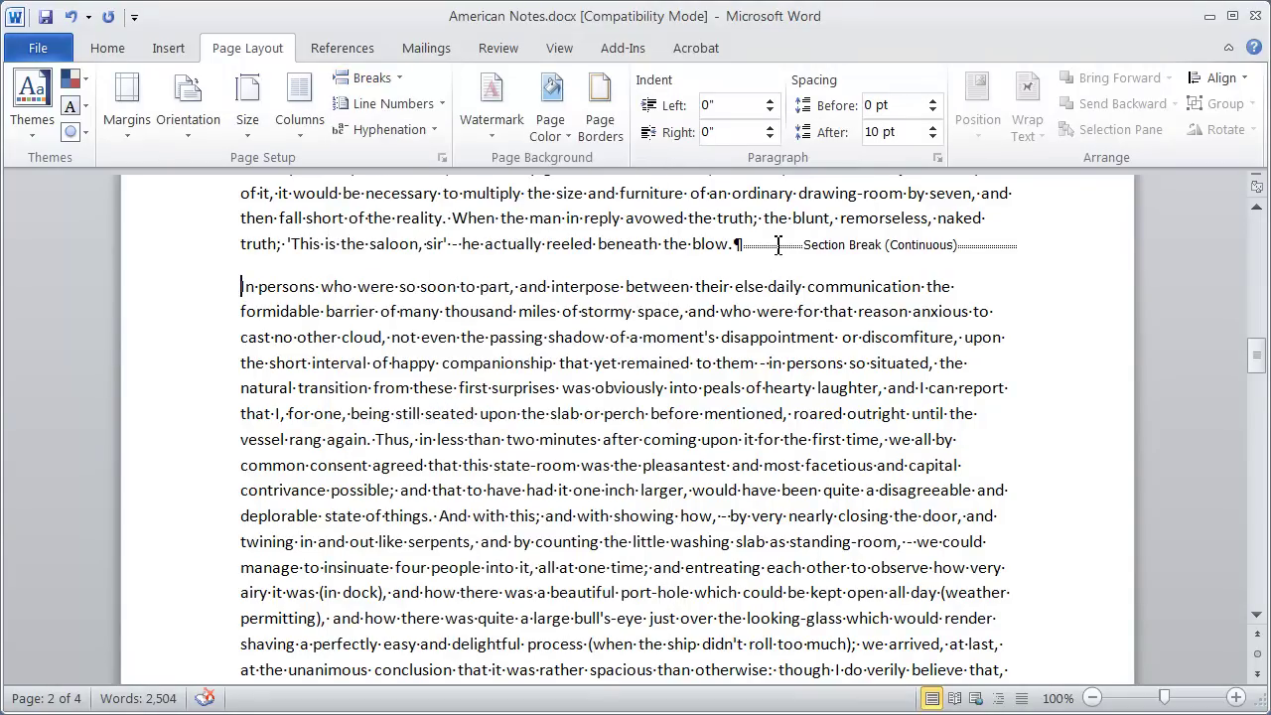
Insert a continuous section break at the end of that paragraph, after "upon the pavement.", and delete the empty paragraph above "Another Heading In The Document".
scroll(624, 446, "down", 3)
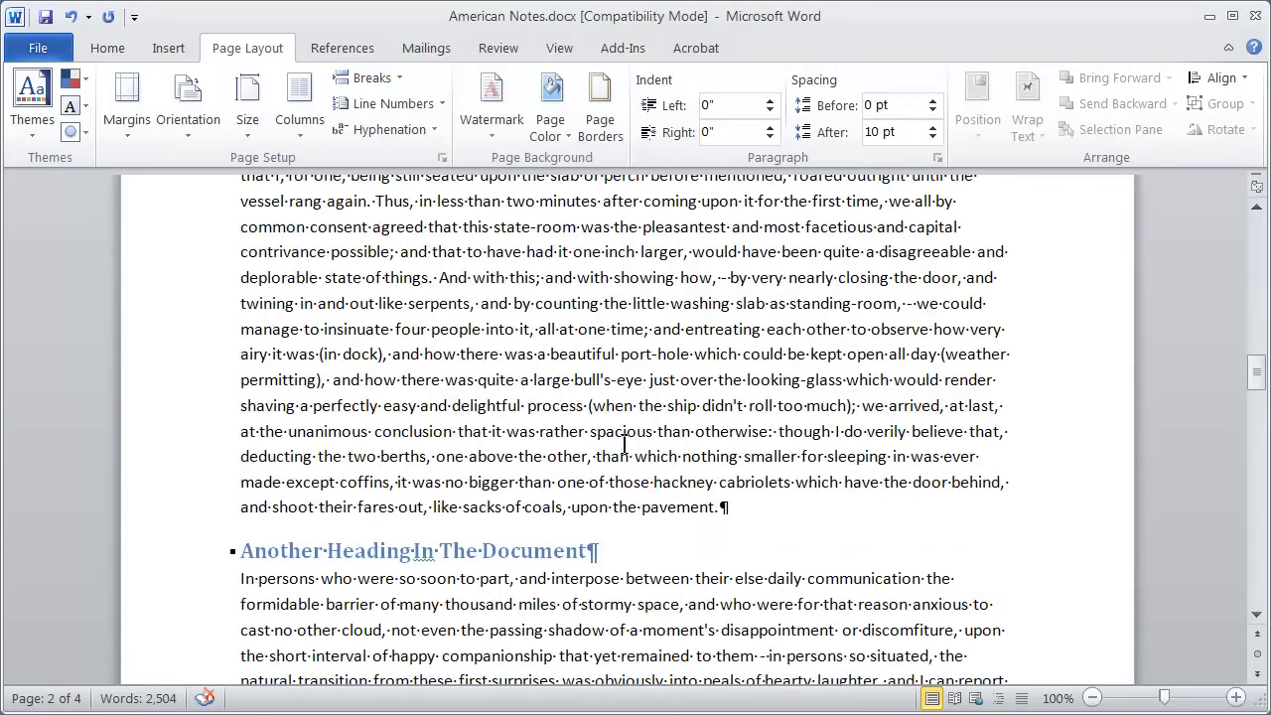
left_click(755, 508)
left_click(381, 79)
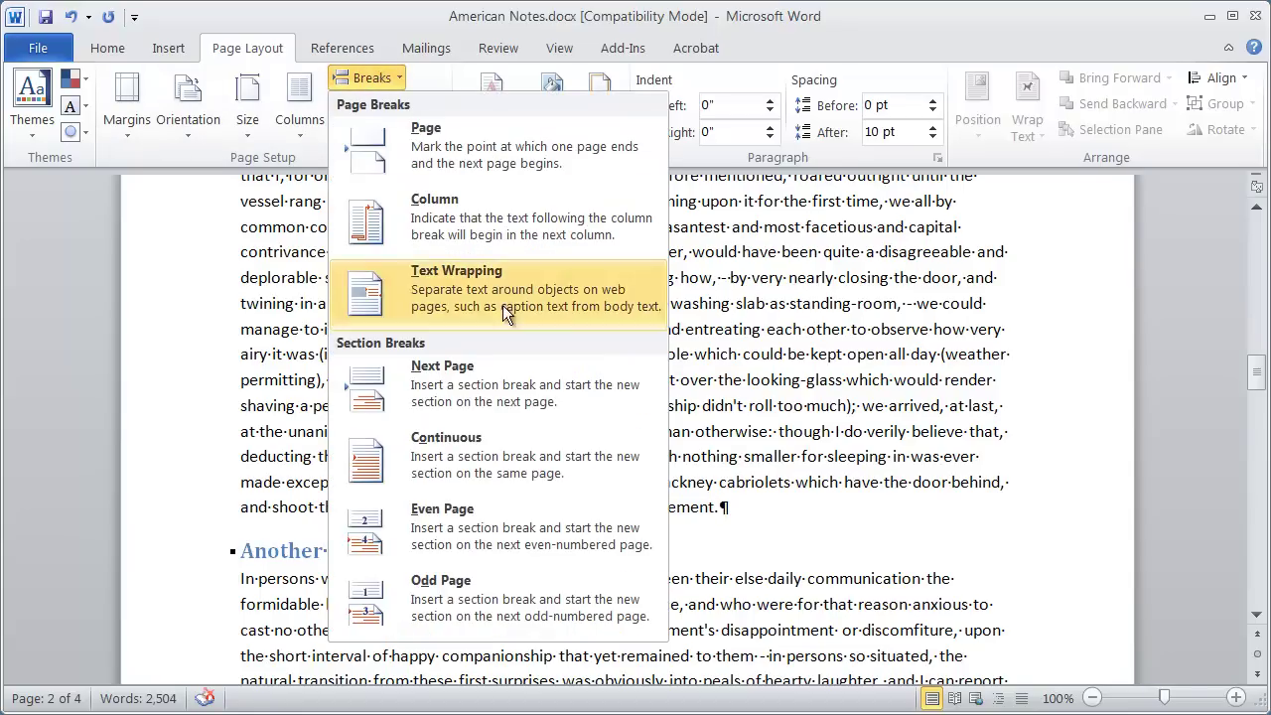
left_click(501, 440)
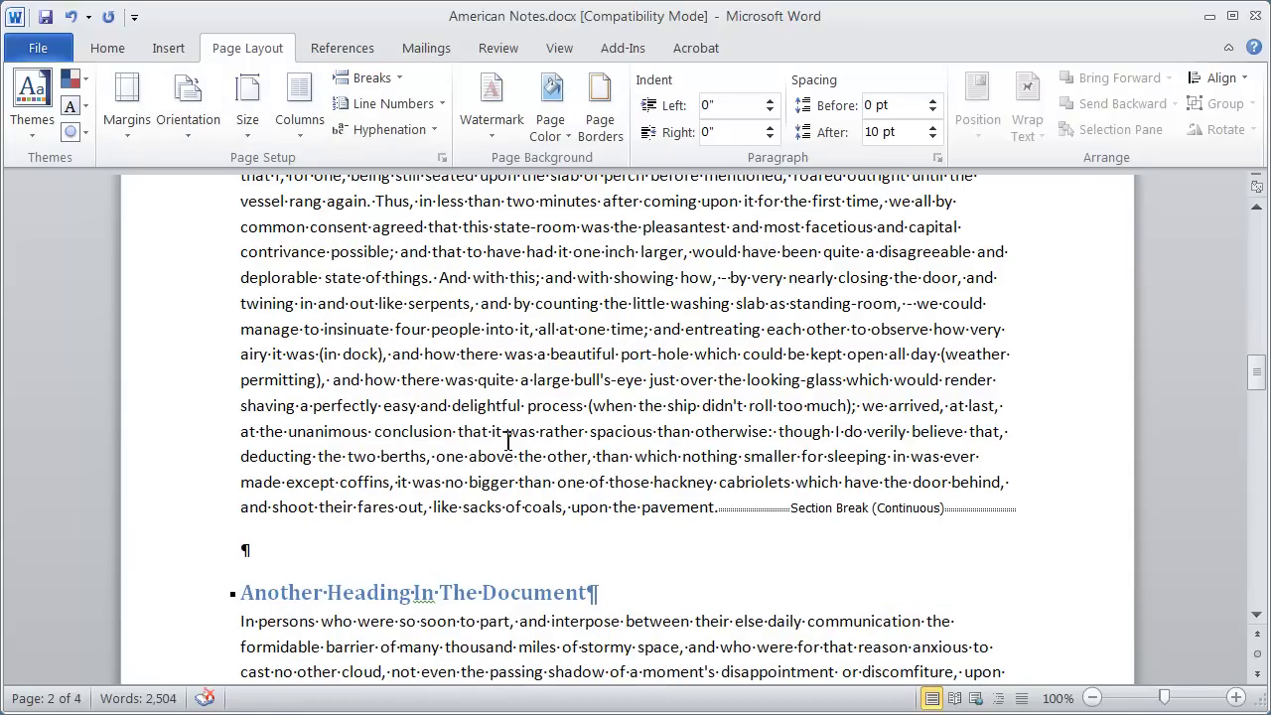
left_click(161, 554)
key("Delete")
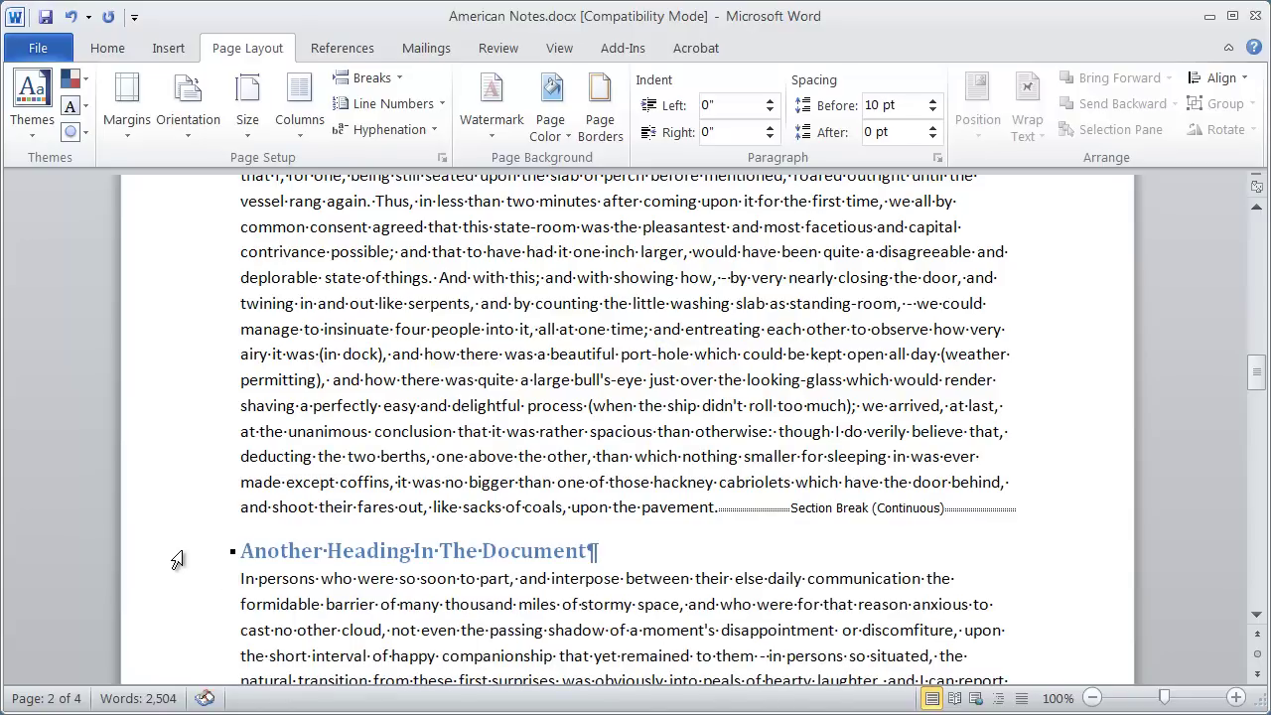
Format the "In persons who were so soon to part" paragraph between the two new section breaks in three columns.
scroll(176, 559, "up", 3)
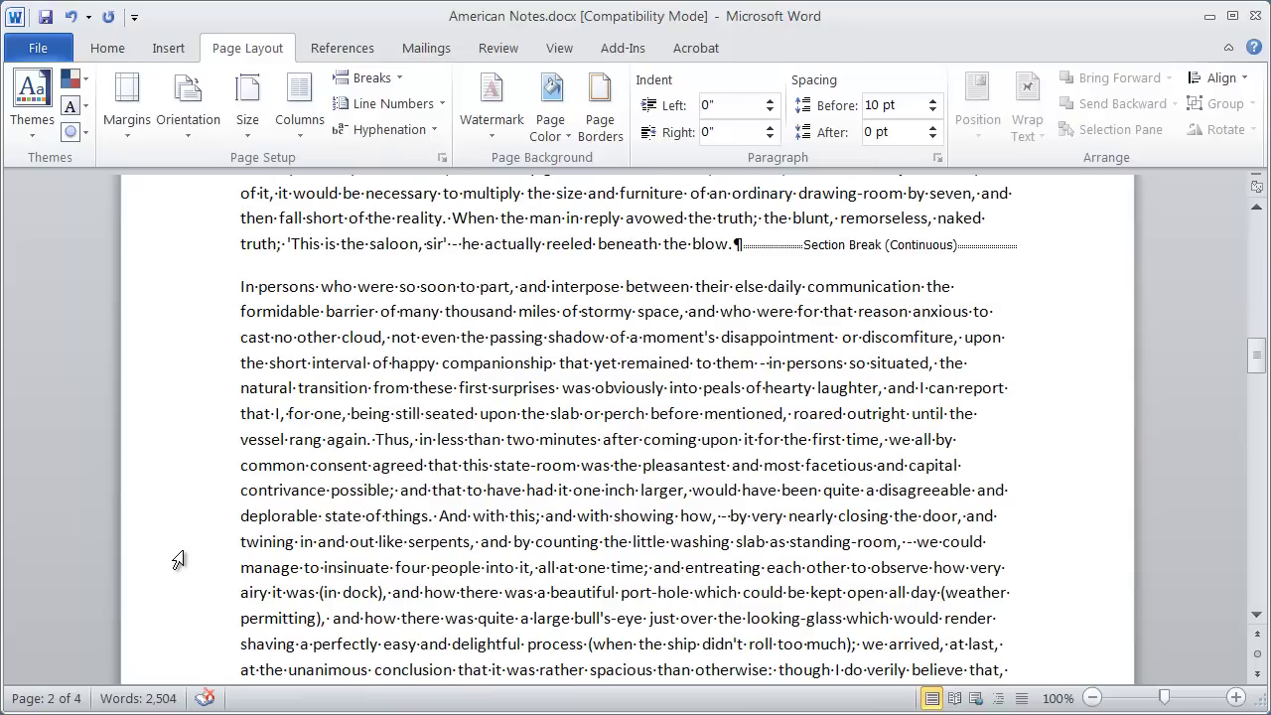
triple_click(556, 452)
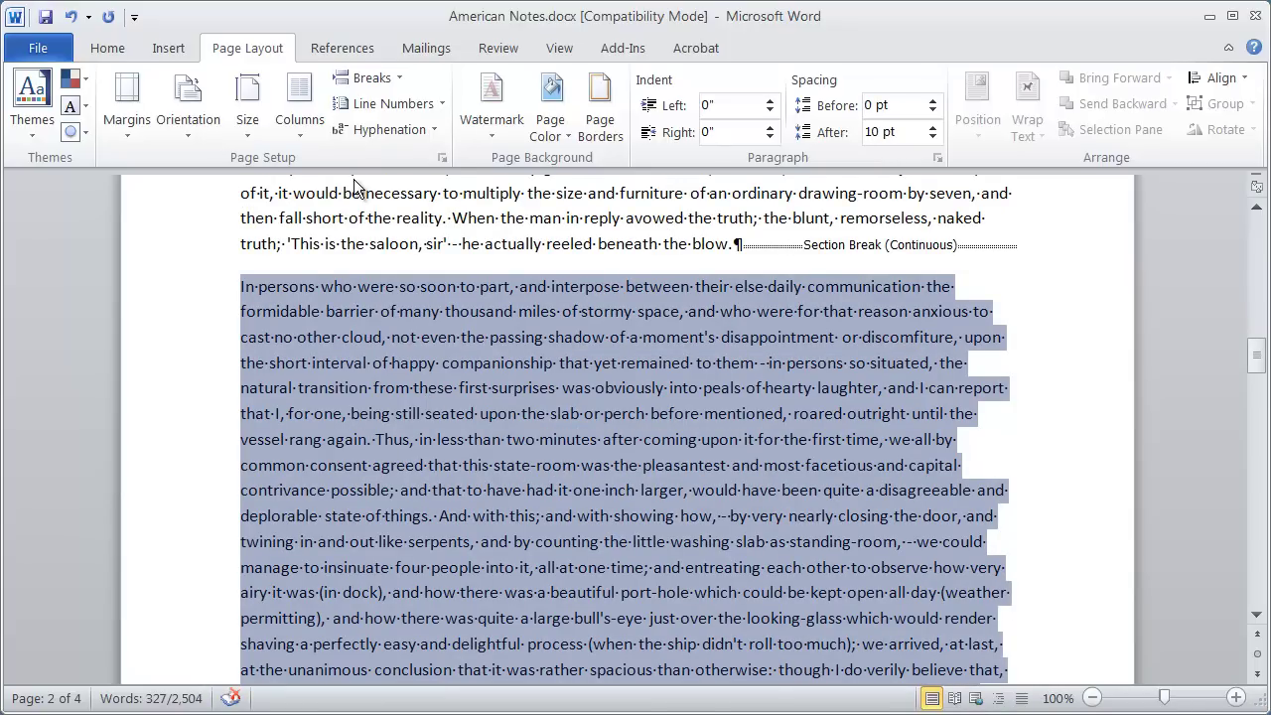
left_click(297, 117)
left_click(333, 288)
left_click(767, 444)
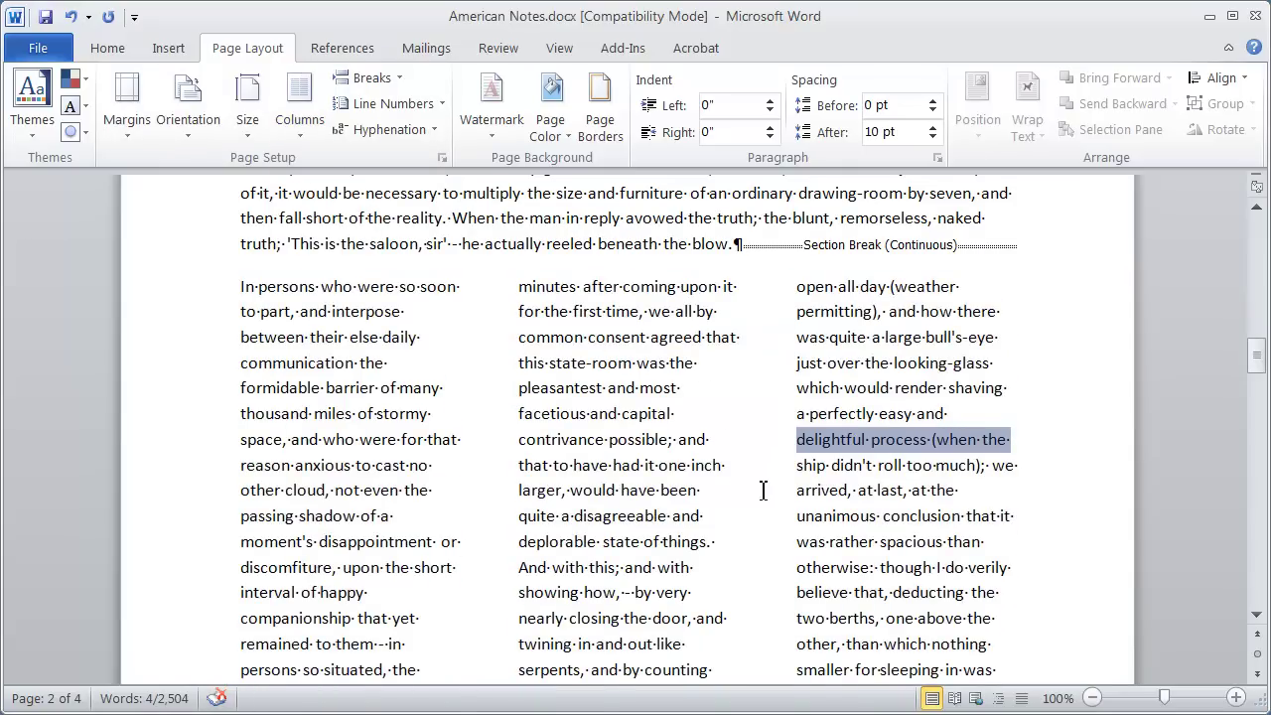
Examine the layout of the three-column section and of the text before and after its section breaks.
scroll(589, 500, "down", 6)
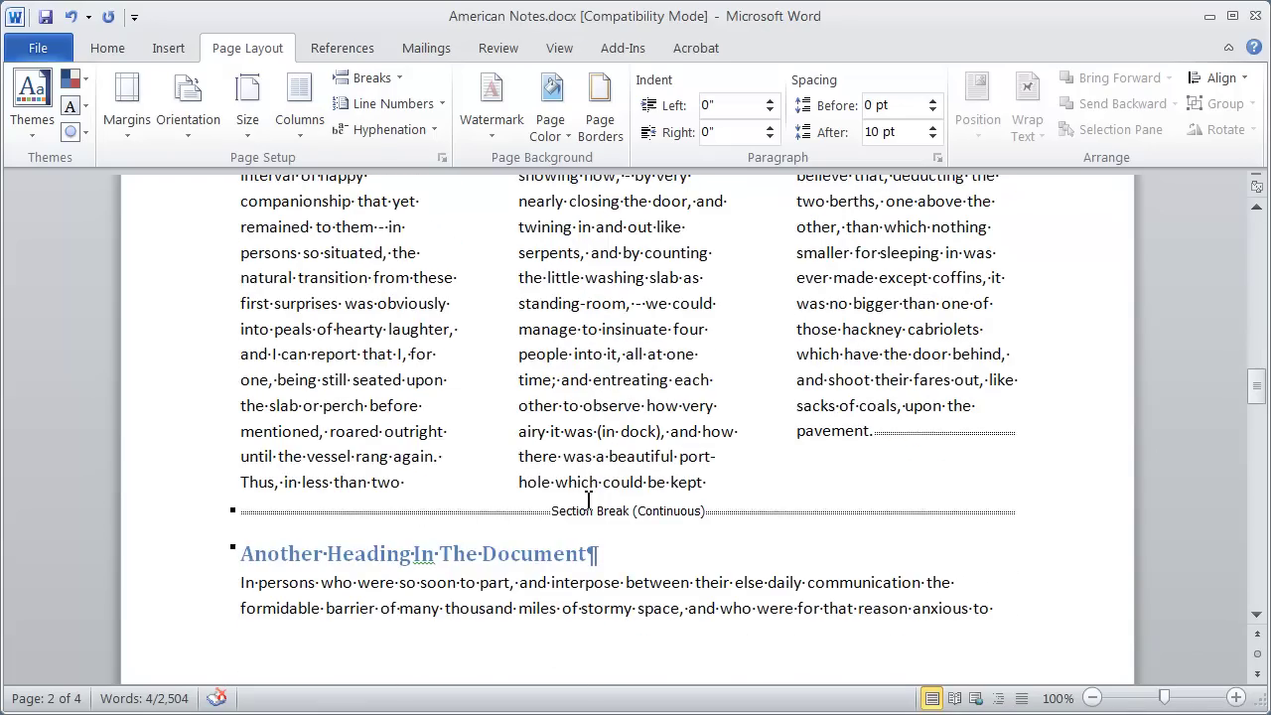
scroll(589, 500, "down", 4)
scroll(589, 500, "up", 15)
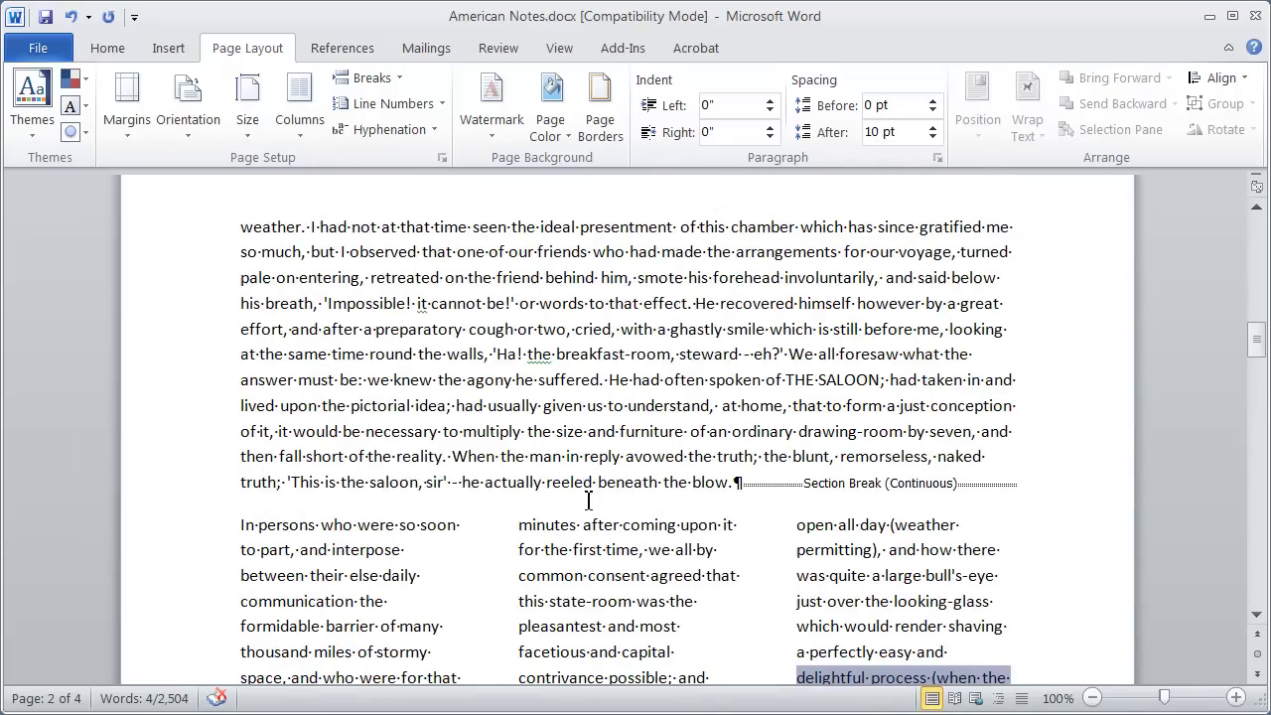
scroll(570, 270, "down", 16)
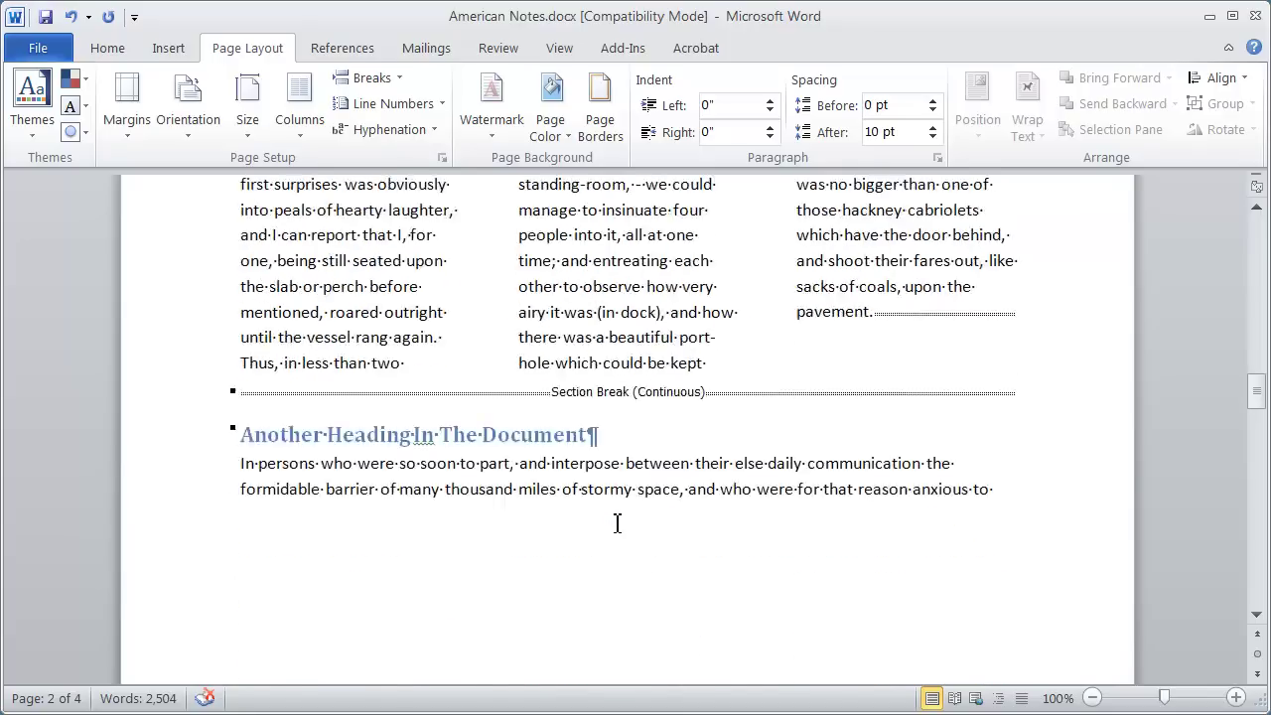
left_click(477, 271)
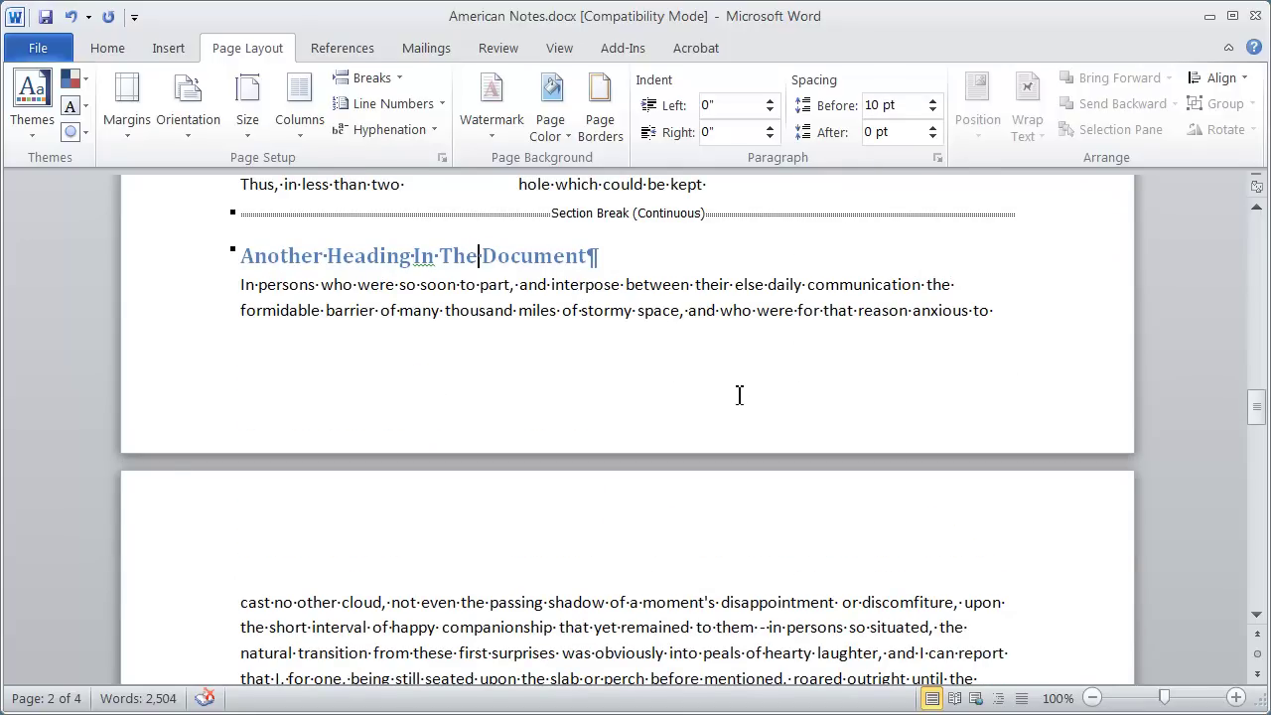
scroll(739, 396, "up", 4)
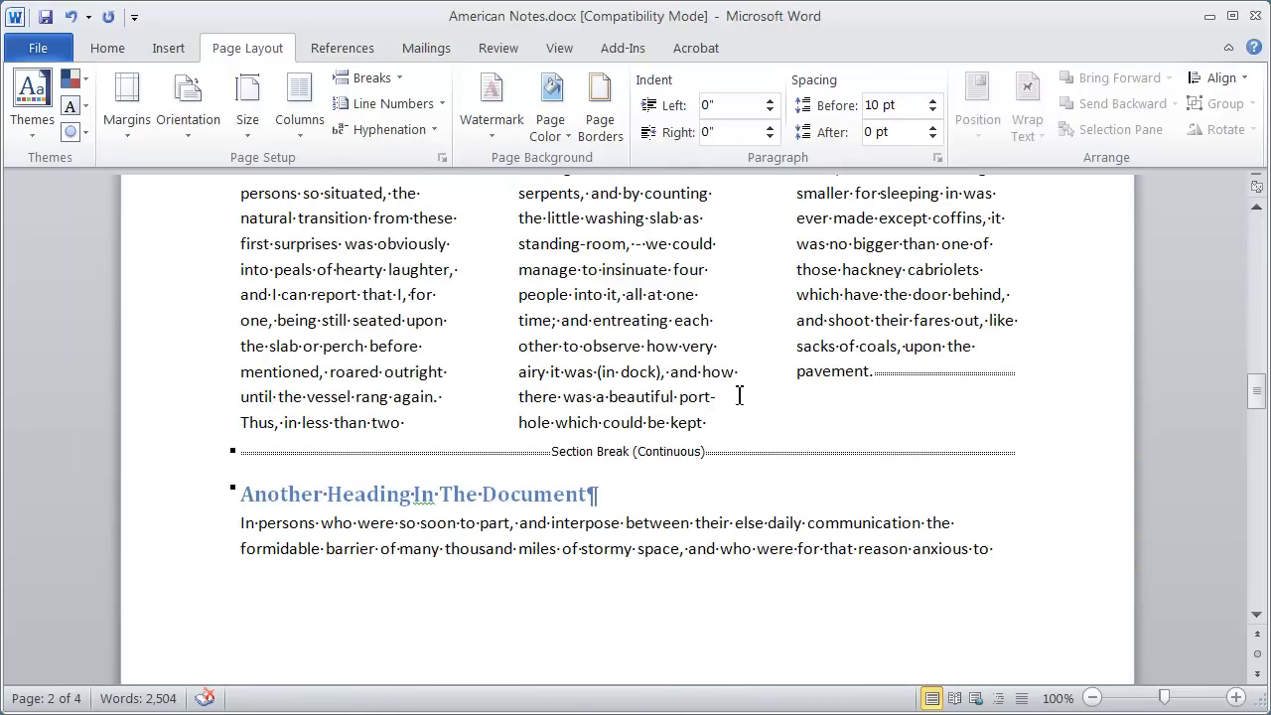